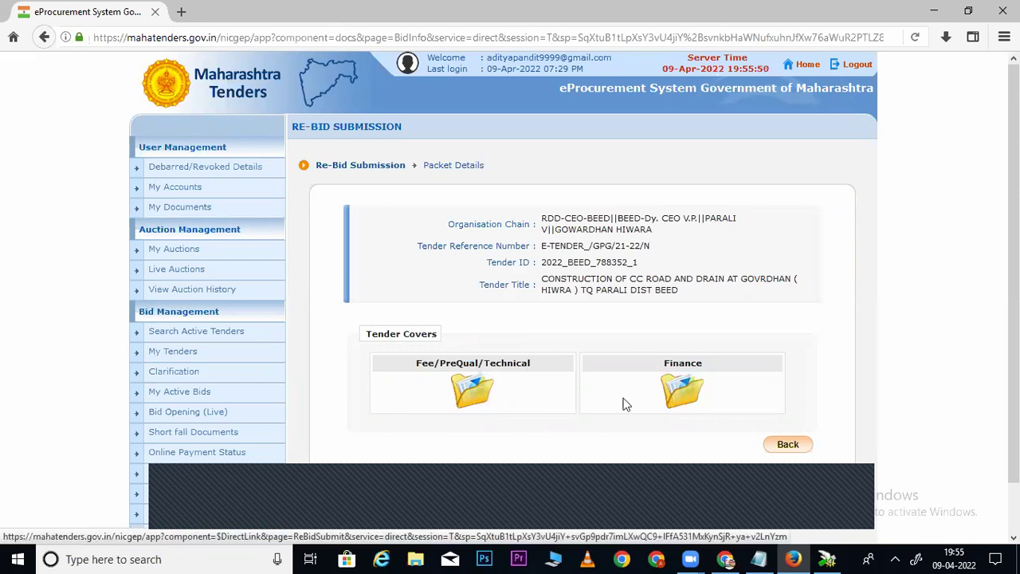
# Open the tender's Finance cover for document upload and allow the eProcurement application to run.
pyautogui.click(682, 399)
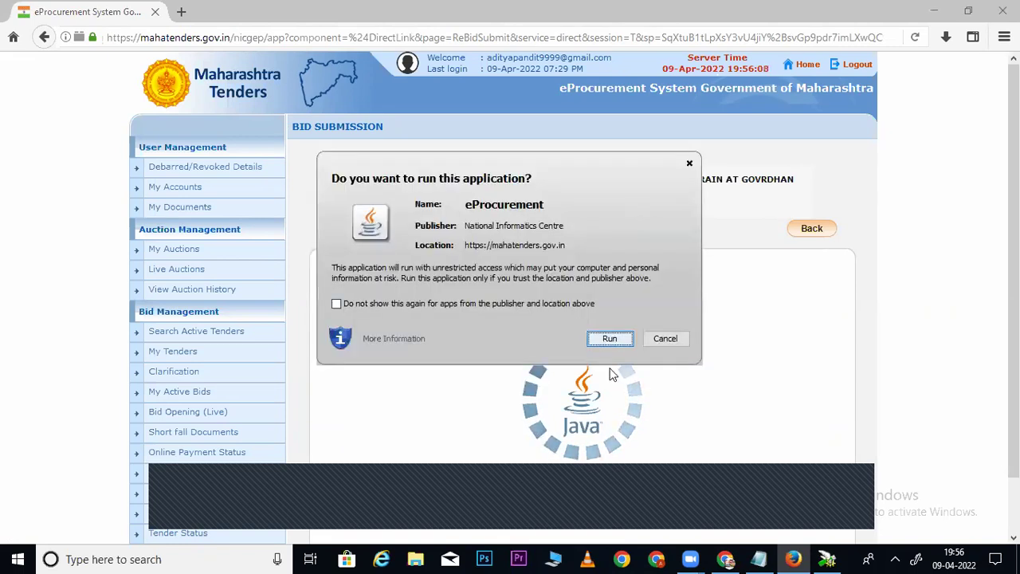
pyautogui.click(608, 340)
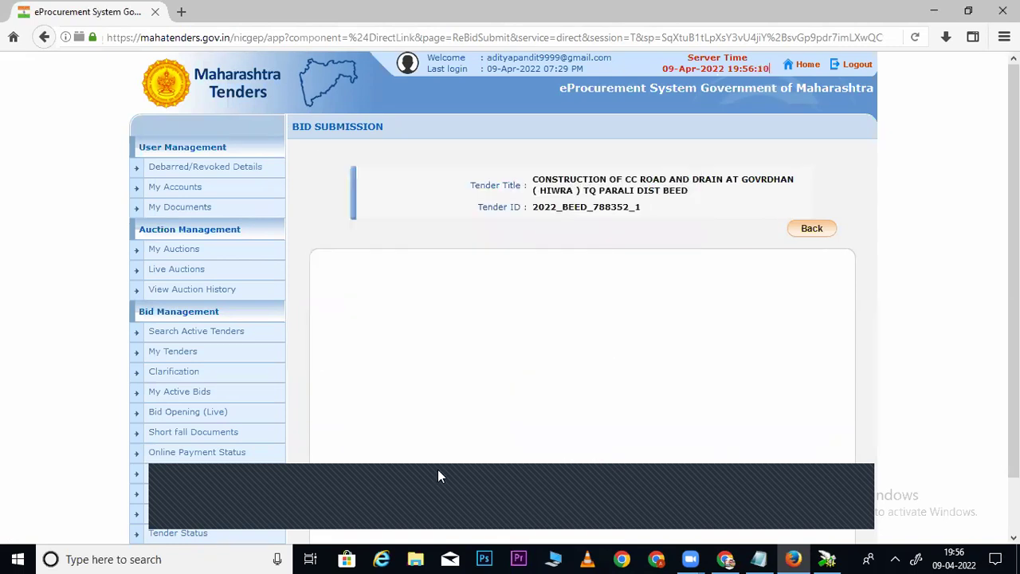
# Switch to File Explorer and open the documents folder inside RDD PARLI on the Desktop.
pyautogui.click(415, 559)
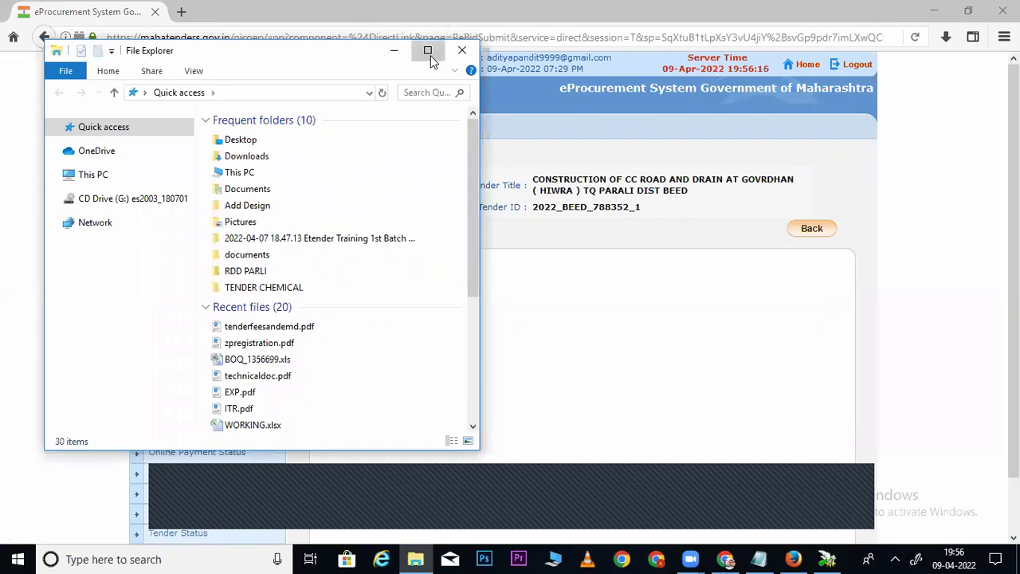
pyautogui.click(427, 51)
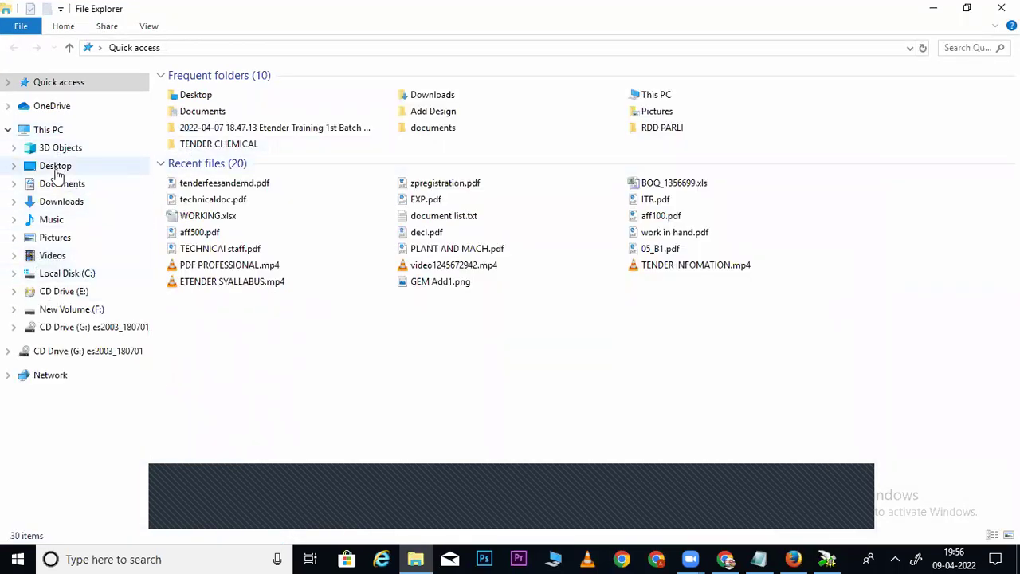
pyautogui.click(55, 167)
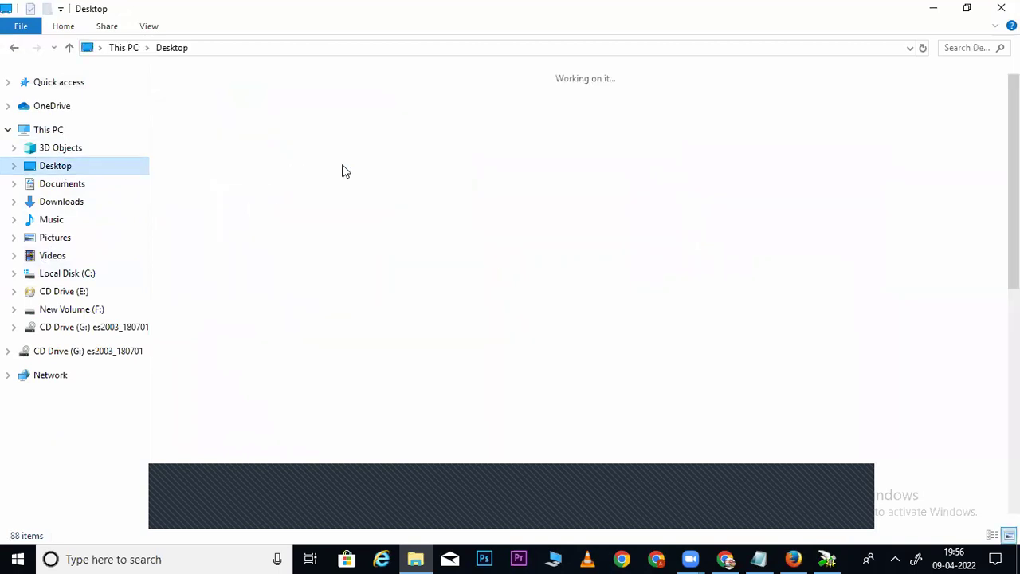
pyautogui.click(293, 133)
pyautogui.hotkey('alt', 'Tab')
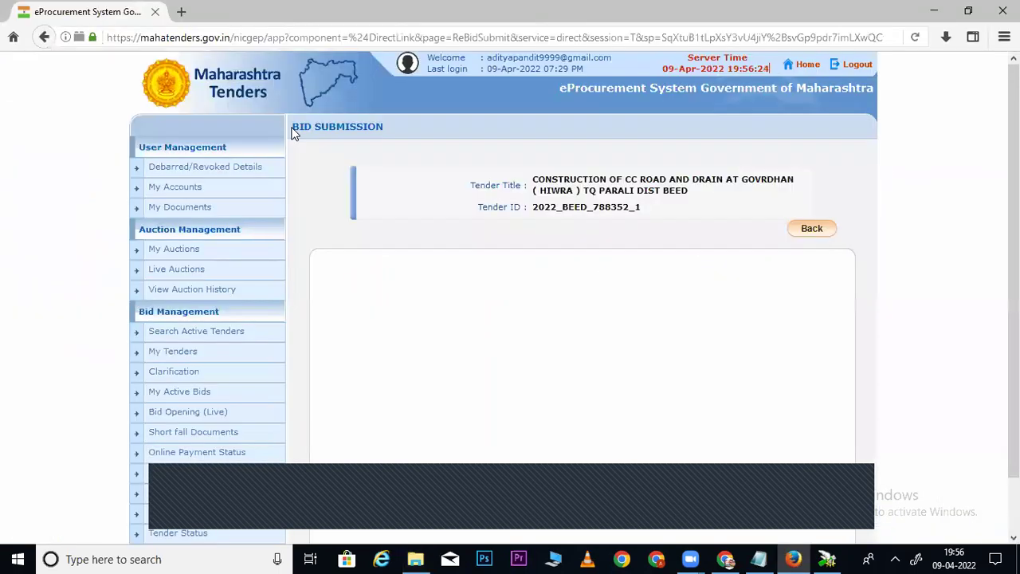
pyautogui.click(415, 559)
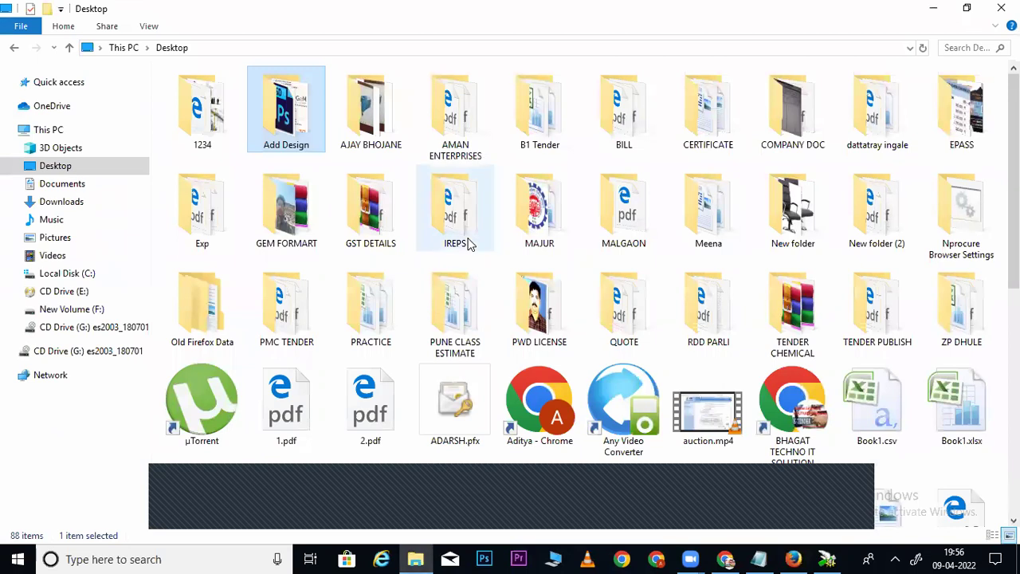
pyautogui.click(368, 126)
pyautogui.press('r')
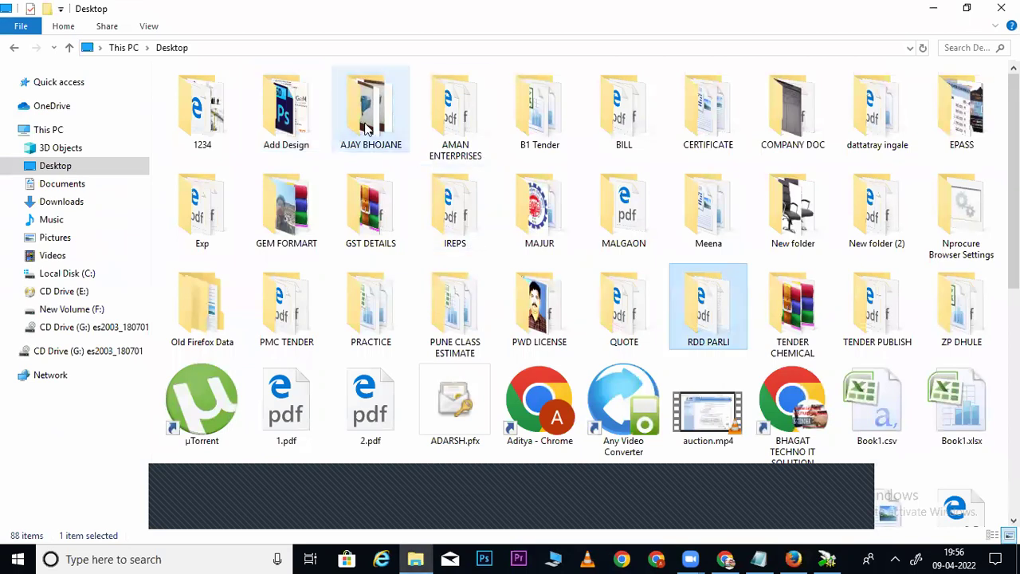
pyautogui.press('Return')
pyautogui.click(227, 95)
pyautogui.doubleClick(227, 96)
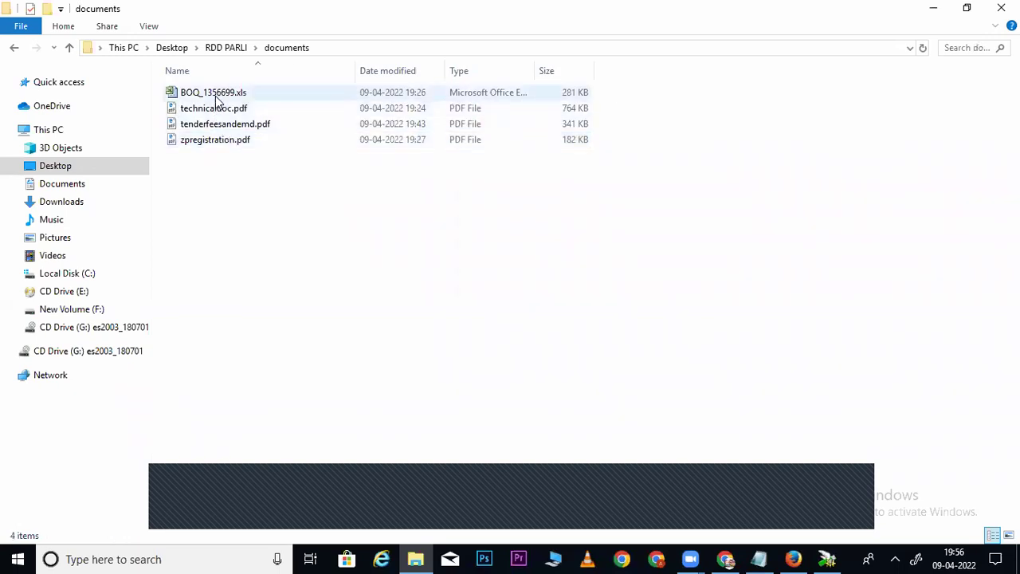
# Open BOQ_1356699.xls in Excel and enable its macro content.
pyautogui.click(216, 97)
pyautogui.doubleClick(216, 96)
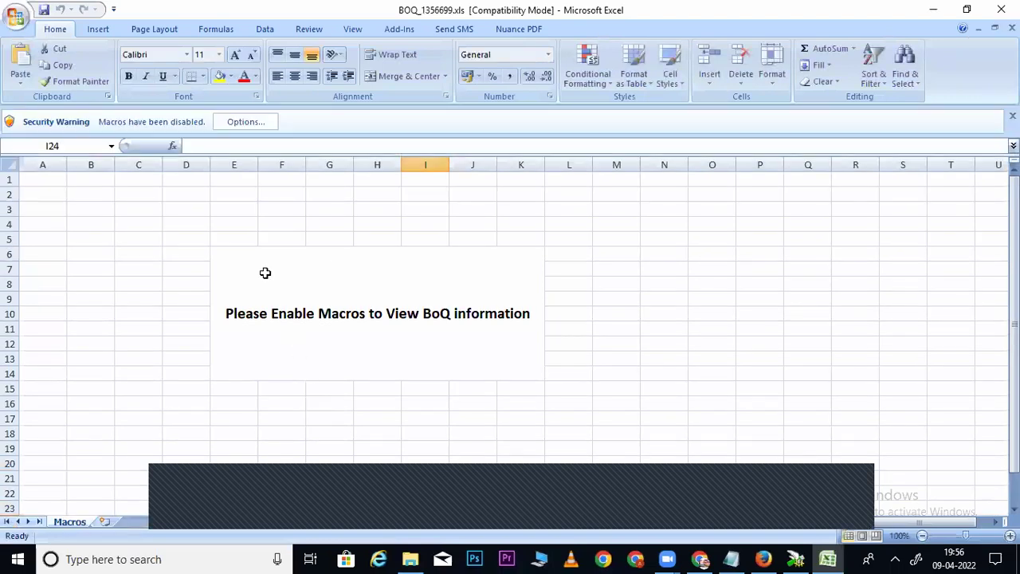
pyautogui.click(257, 126)
pyautogui.click(402, 302)
pyautogui.click(604, 419)
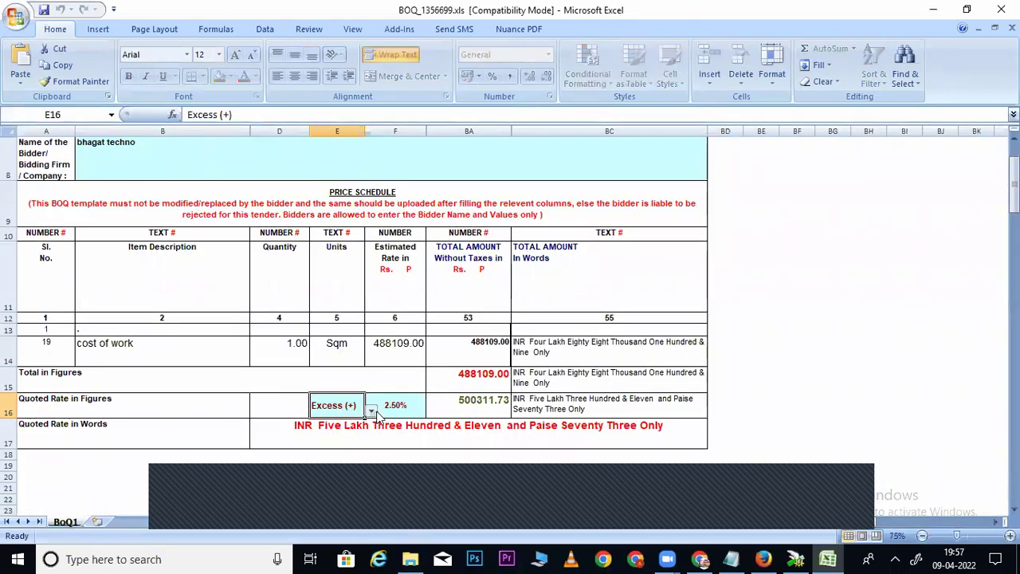
# Set the Excess (+) percentage in the Quoted Rate in Figures row to 0%.
pyautogui.click(386, 408)
pyautogui.click(350, 408)
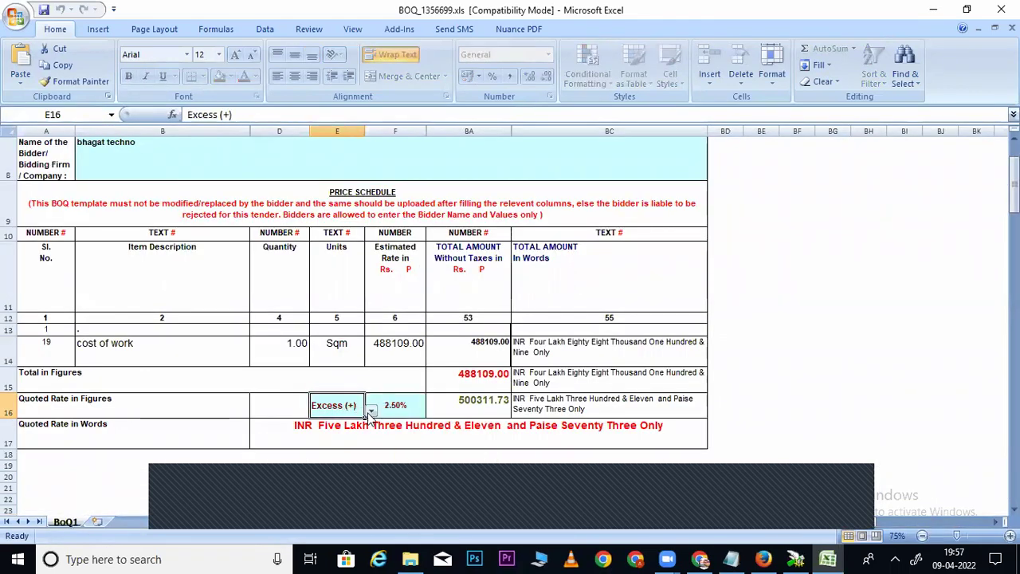
pyautogui.click(391, 408)
pyautogui.write('0')
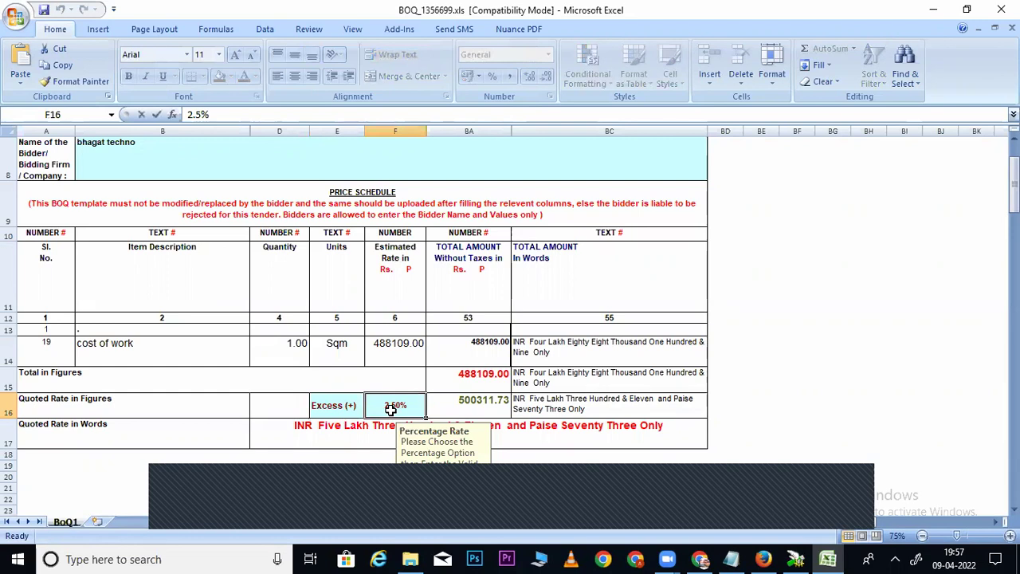
pyautogui.press('Return')
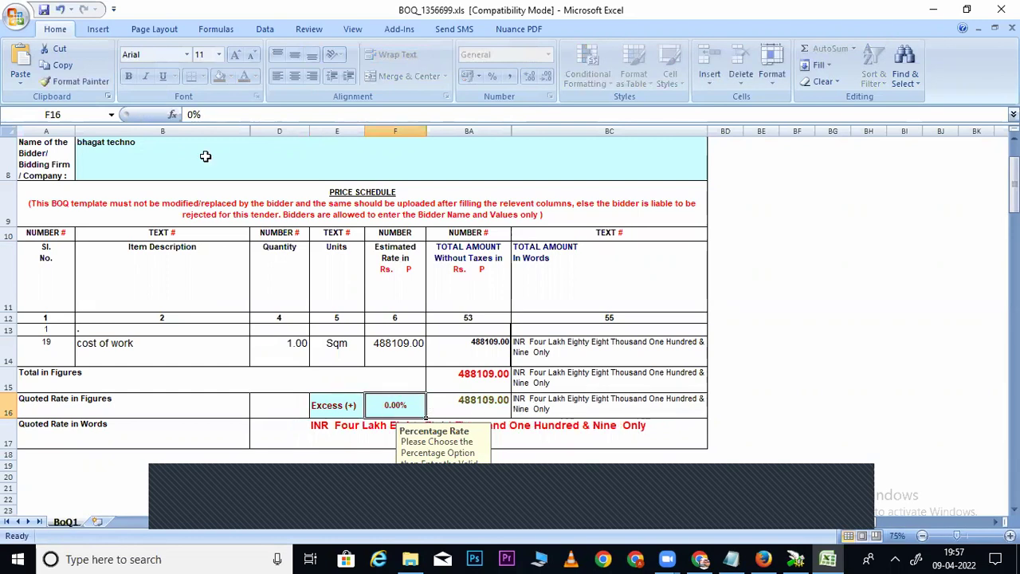
# Save the BOQ workbook, then close Excel without saving it a second time.
pyautogui.click(44, 10)
pyautogui.click(554, 381)
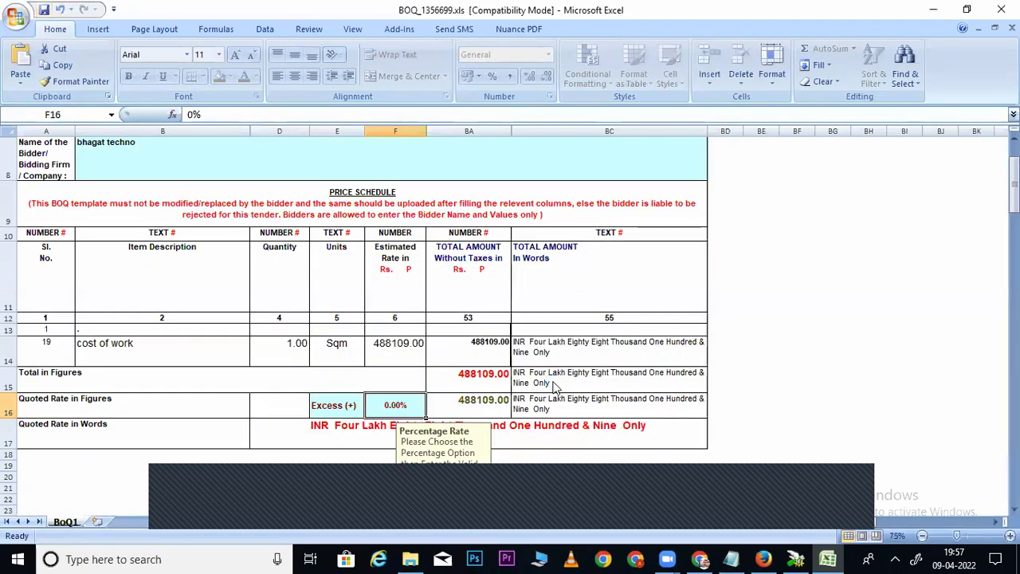
pyautogui.click(1001, 9)
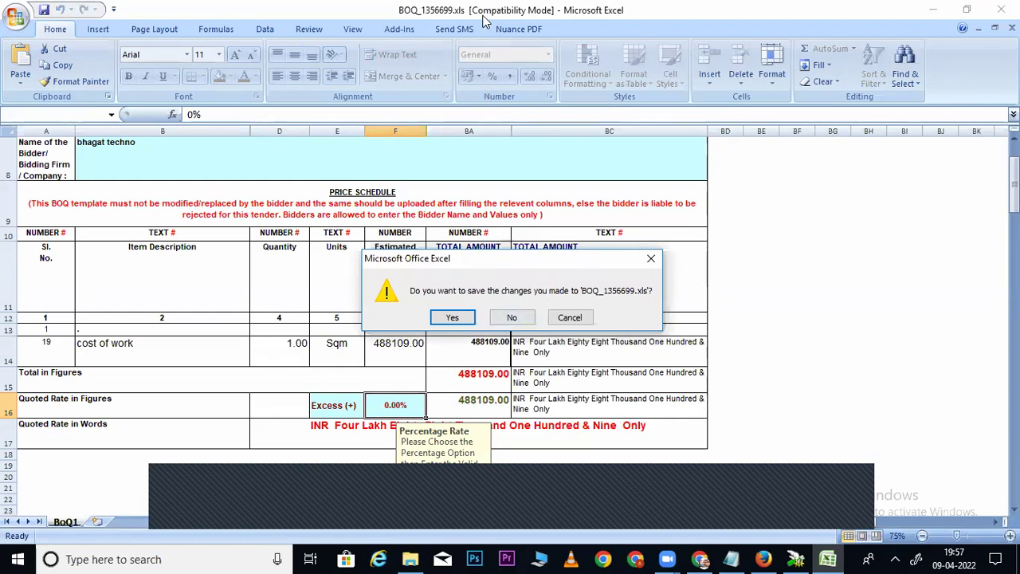
pyautogui.click(512, 318)
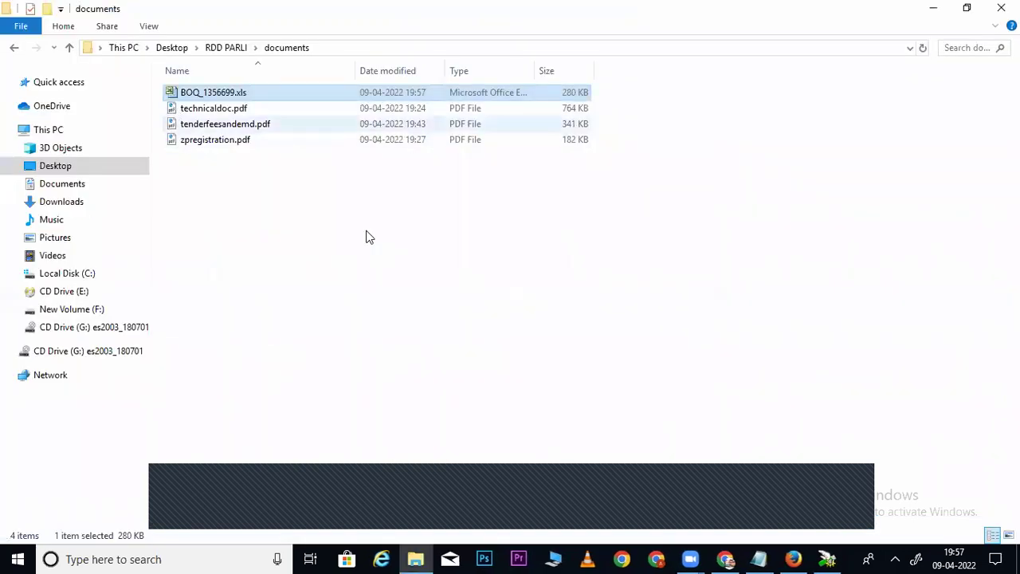
# Switch to Firefox and choose BOQ_1356699.xls from Desktop > RDD PARLI > documents as the BOQ file.
pyautogui.click(789, 558)
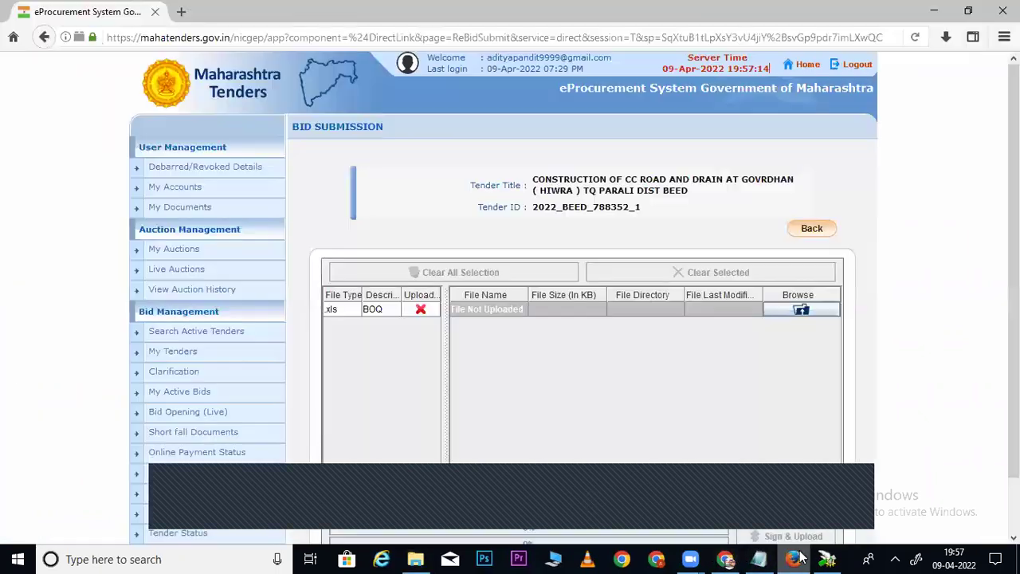
pyautogui.click(786, 313)
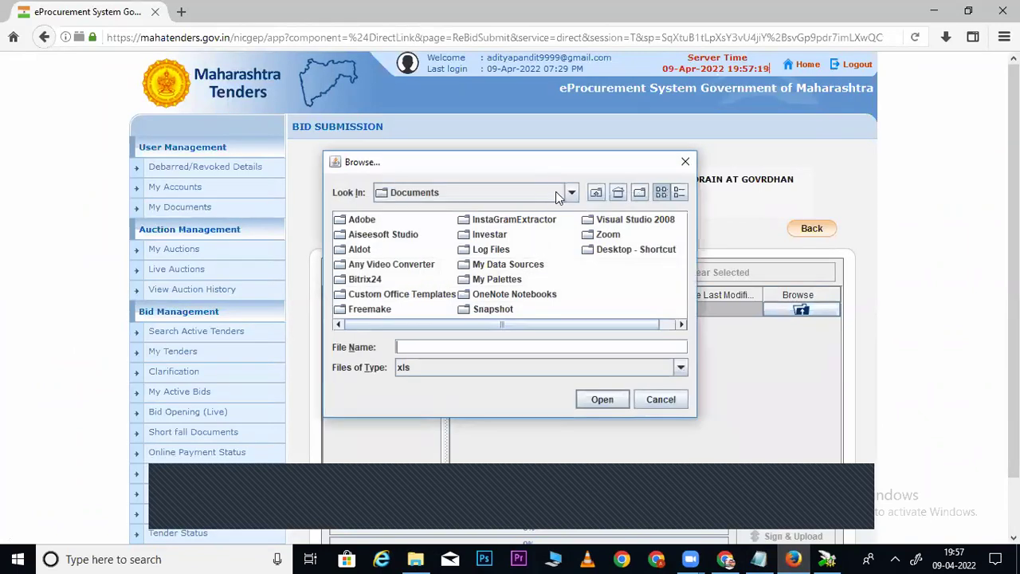
pyautogui.click(569, 192)
pyautogui.moveTo(576, 244); pyautogui.dragTo(575, 197)
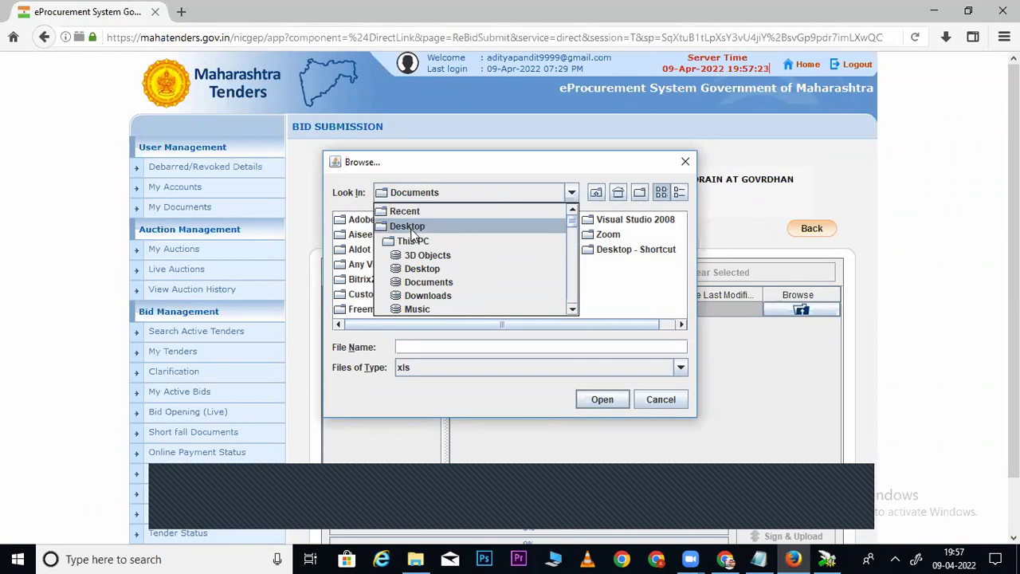
pyautogui.click(412, 229)
pyautogui.click(560, 263)
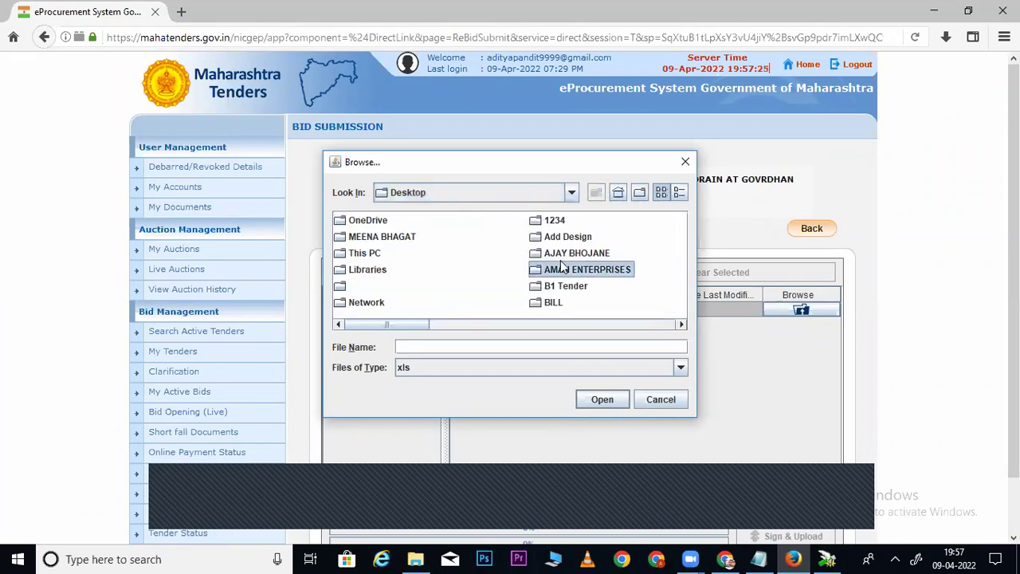
pyautogui.press('r')
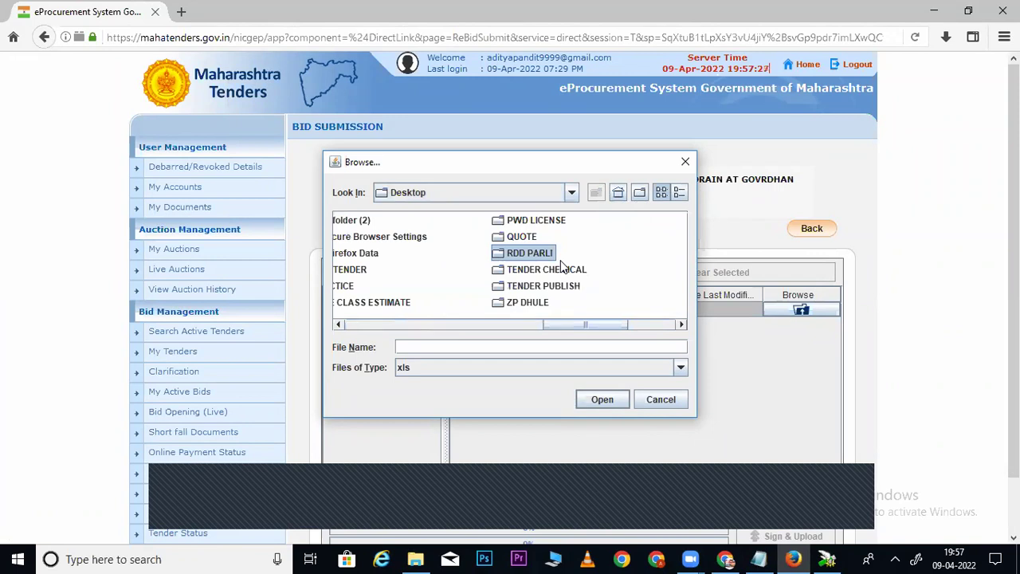
pyautogui.press('Return')
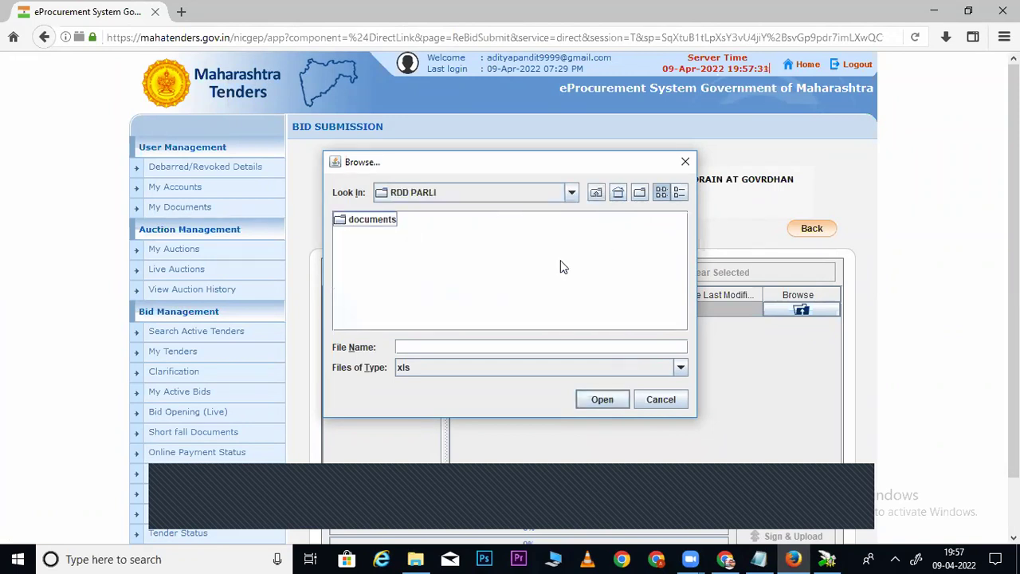
pyautogui.press('d')
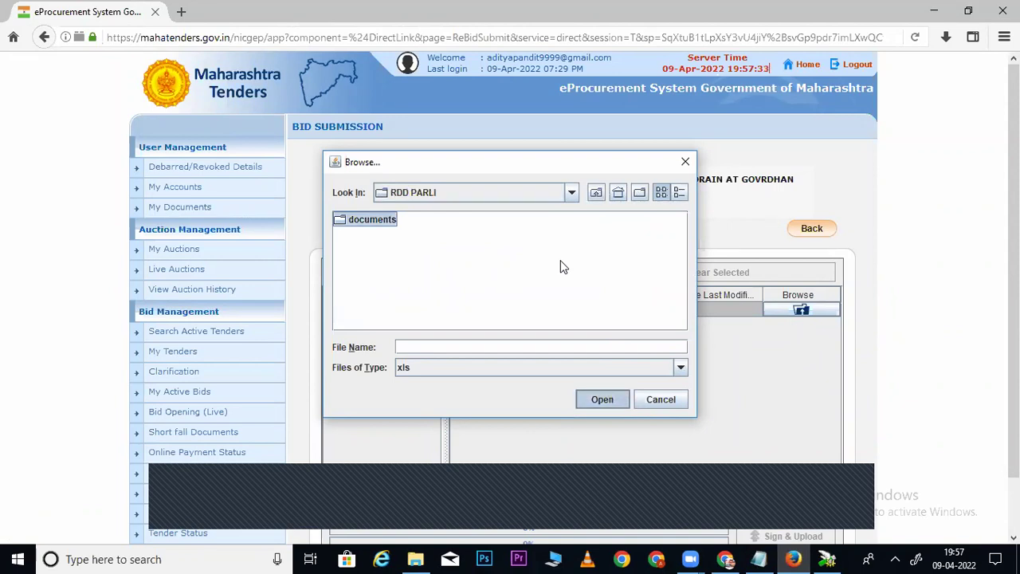
pyautogui.press('Return')
pyautogui.press('b')
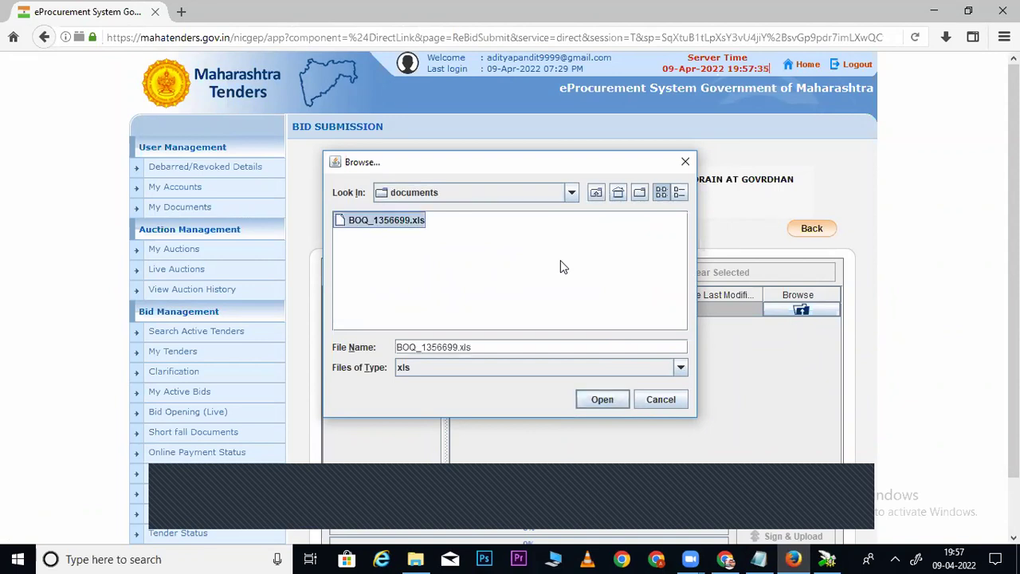
pyautogui.press('Return')
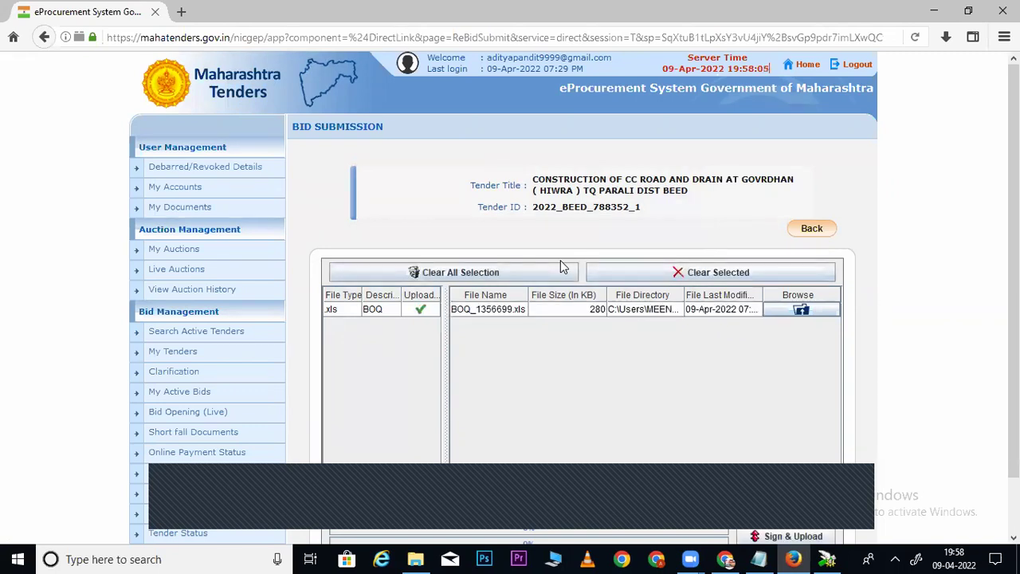
# Sign and upload the BOQ file by entering the digital signature PIN, and acknowledge the submission message.
pyautogui.scroll(-1, 1014, 351)
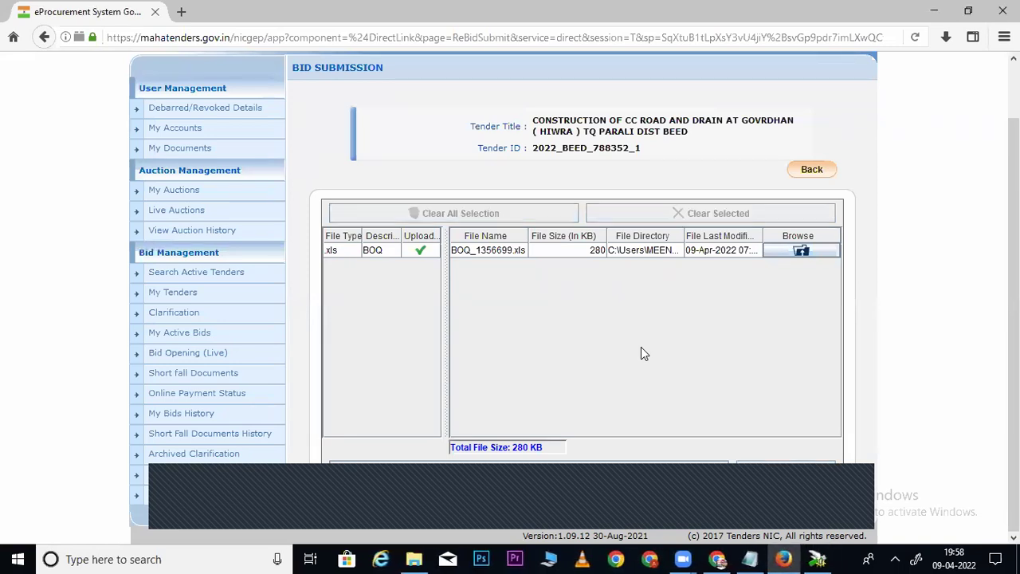
pyautogui.write('*****')
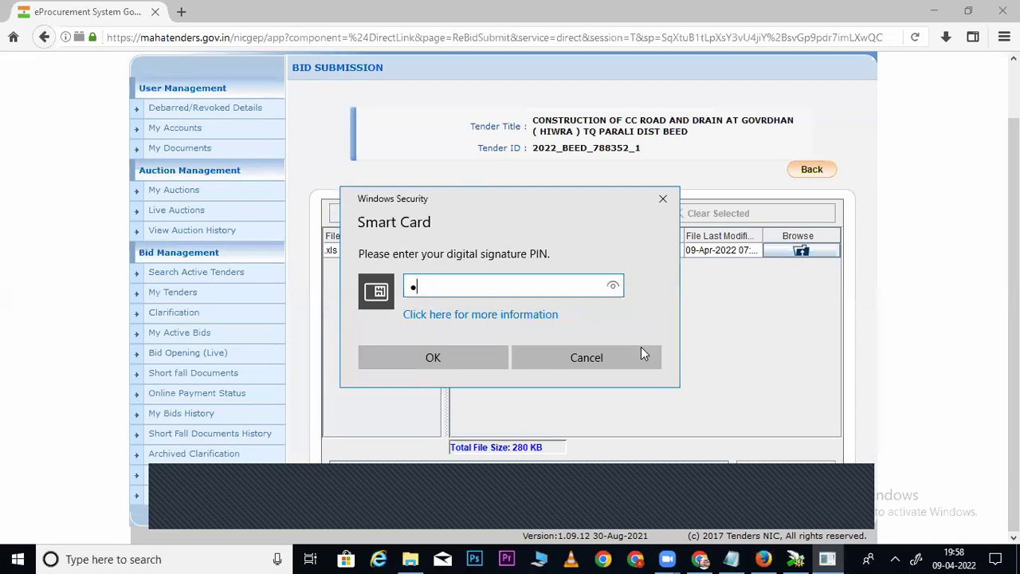
pyautogui.write('***')
pyautogui.press('Return')
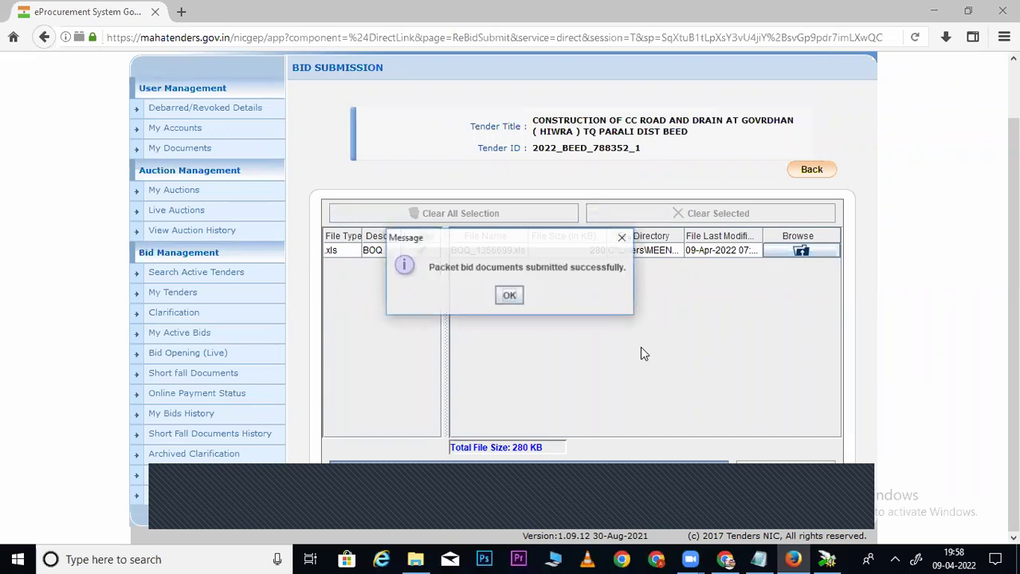
pyautogui.click(516, 299)
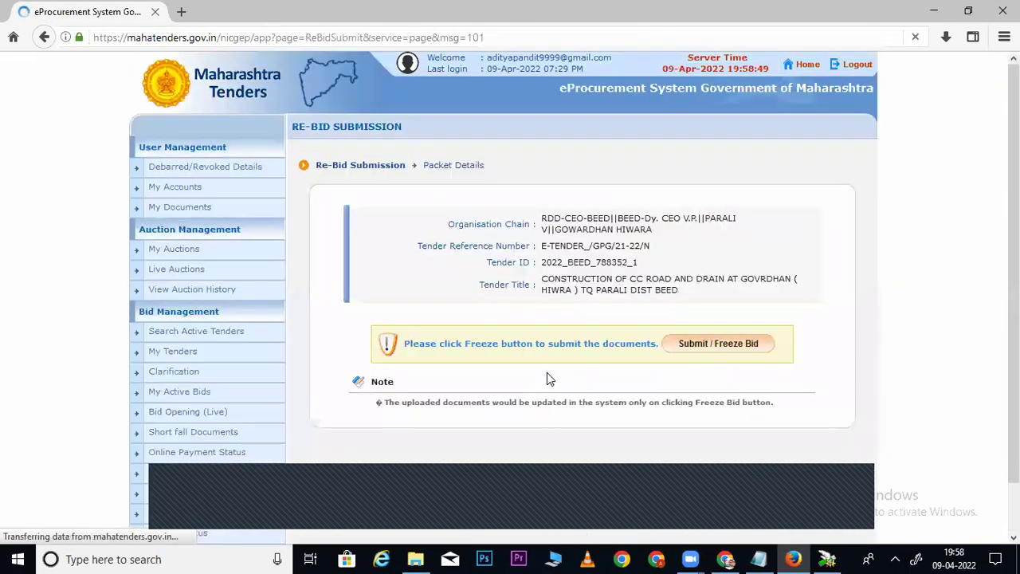
# Submit and freeze the bid, and check the submitted date and uploaded documents on the ReBid confirmation.
pyautogui.click(713, 354)
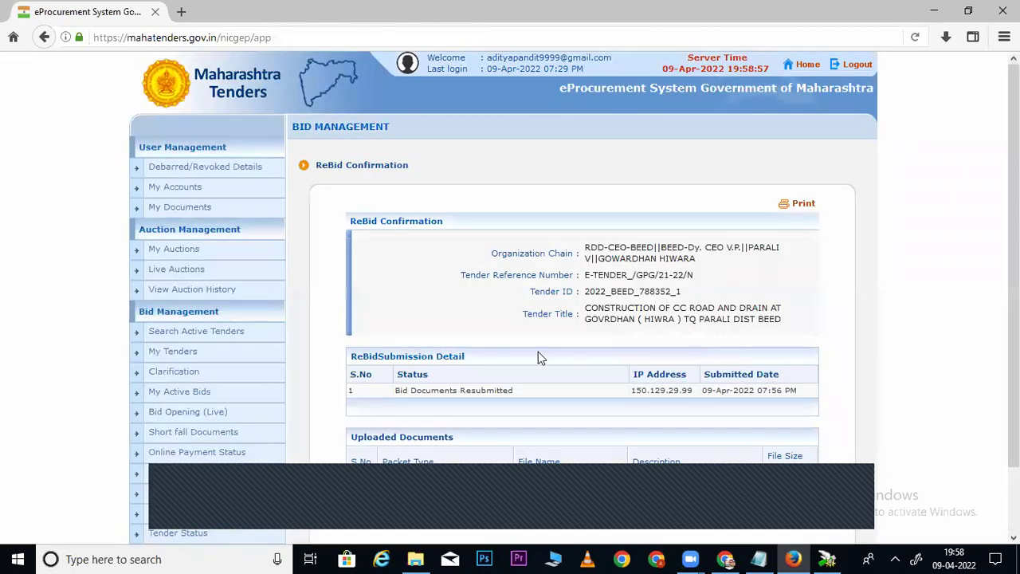
pyautogui.scroll(-2, 968, 353)
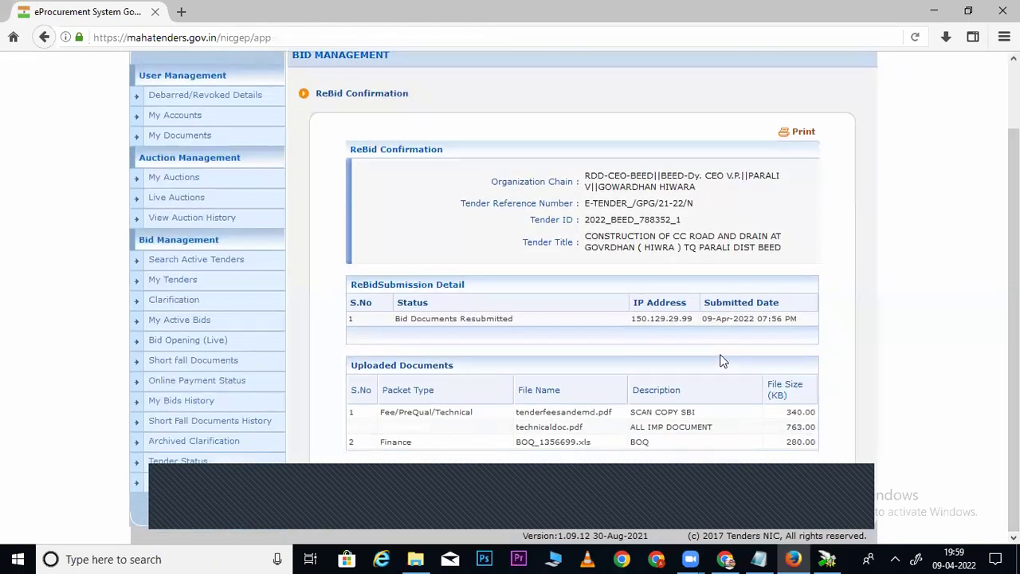
pyautogui.moveTo(786, 317); pyautogui.dragTo(786, 316)
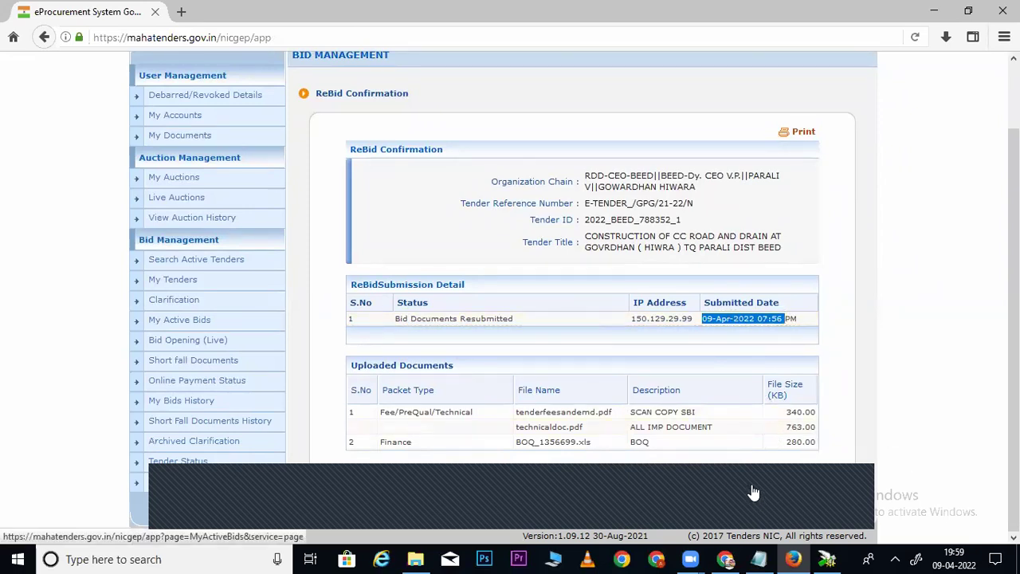
# Open the list of active bids and check the placed date of the resubmitted bid.
pyautogui.click(177, 322)
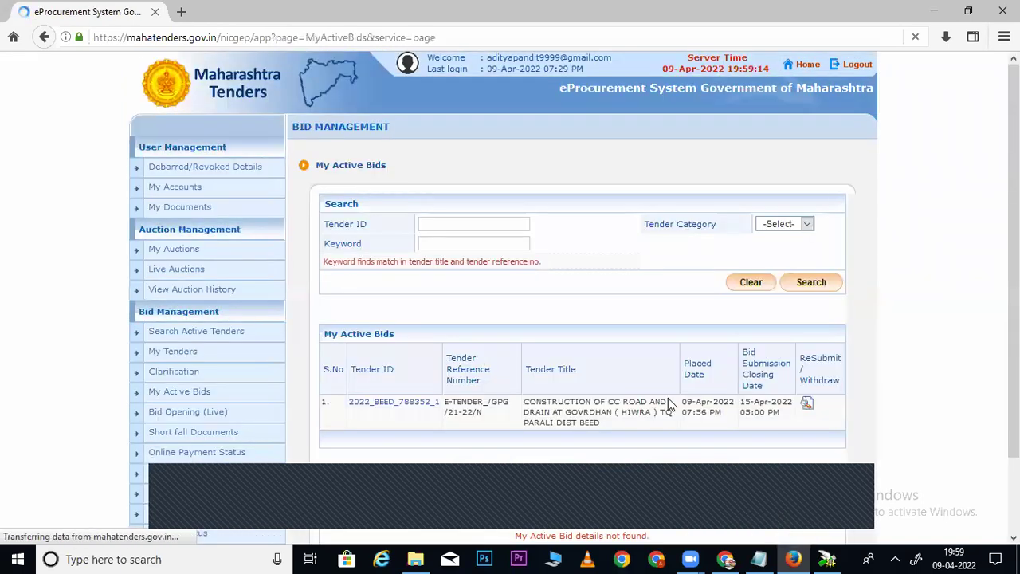
pyautogui.moveTo(683, 414)
pyautogui.mouseDown()
pyautogui.moveTo(720, 419)
pyautogui.moveTo(682, 402)
pyautogui.mouseUp()
pyautogui.click(721, 415)
pyautogui.click(730, 445)
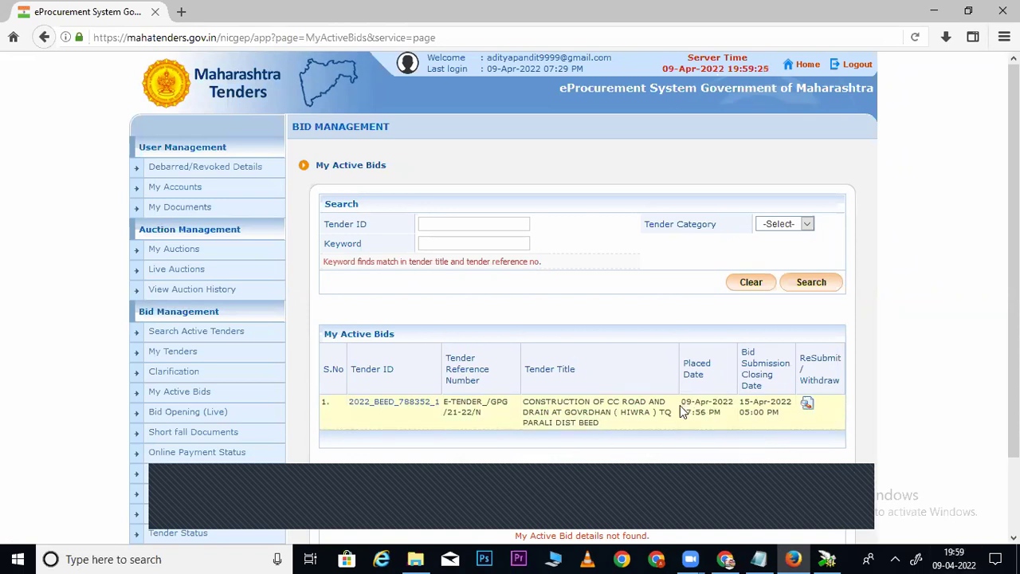
# Check the placed date and bid submission closing date of the CC road and drain tender in the active bids list.
pyautogui.moveTo(684, 402); pyautogui.dragTo(781, 420)
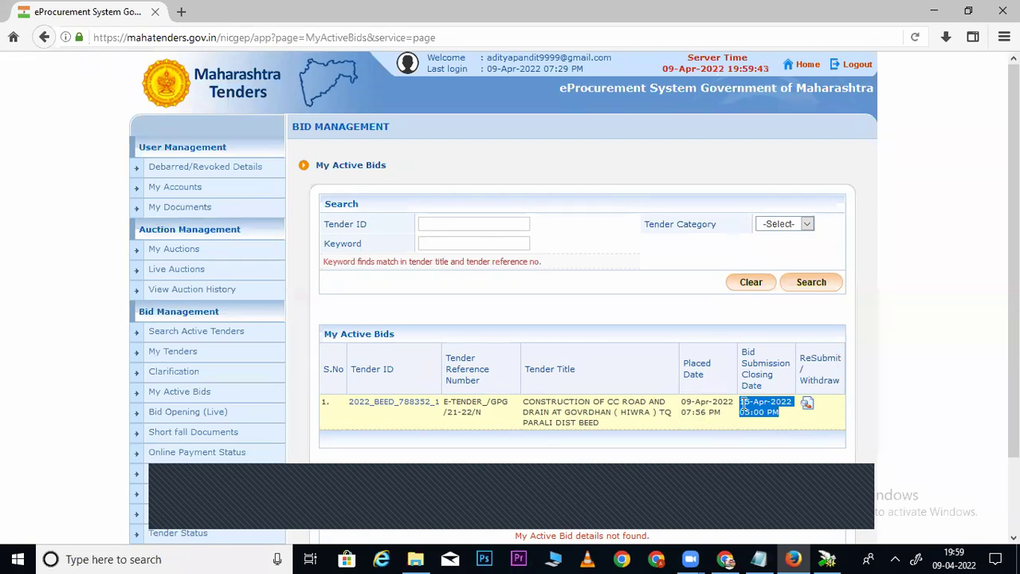
pyautogui.click(753, 406)
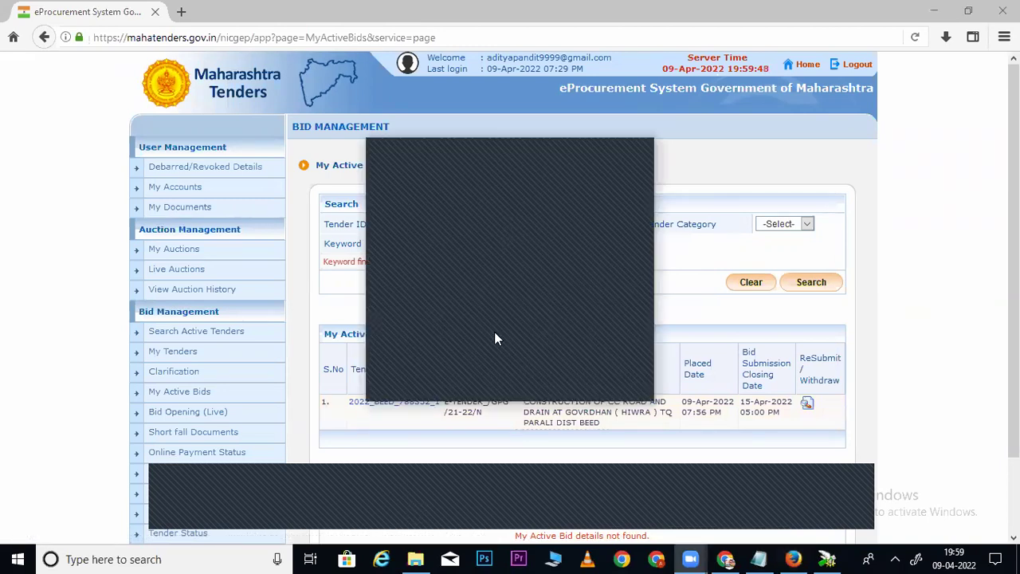
pyautogui.click(638, 153)
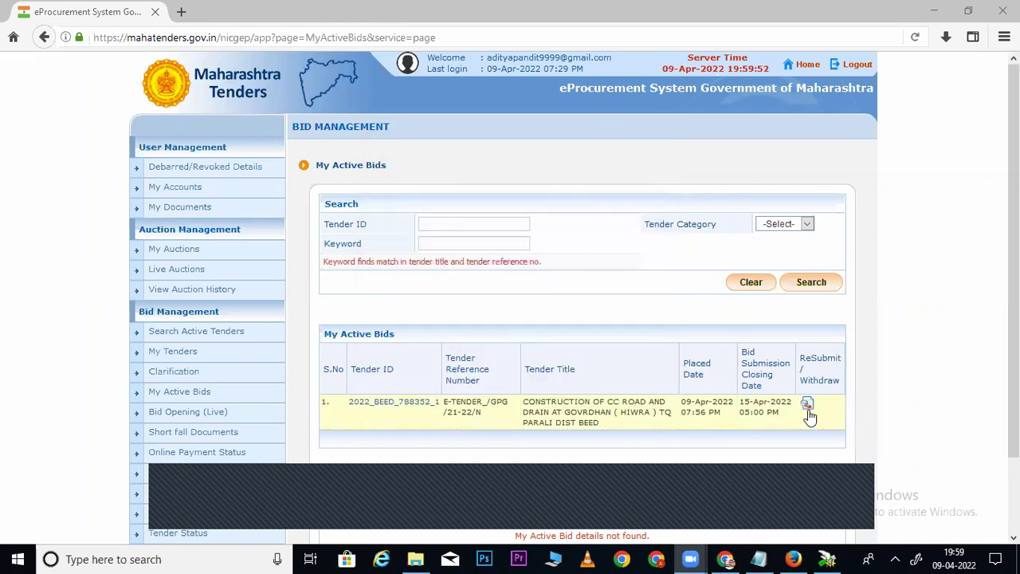
# Open the bid information of the CC road and drain tender and start withdrawing the bid.
pyautogui.scroll(-1, 808, 403)
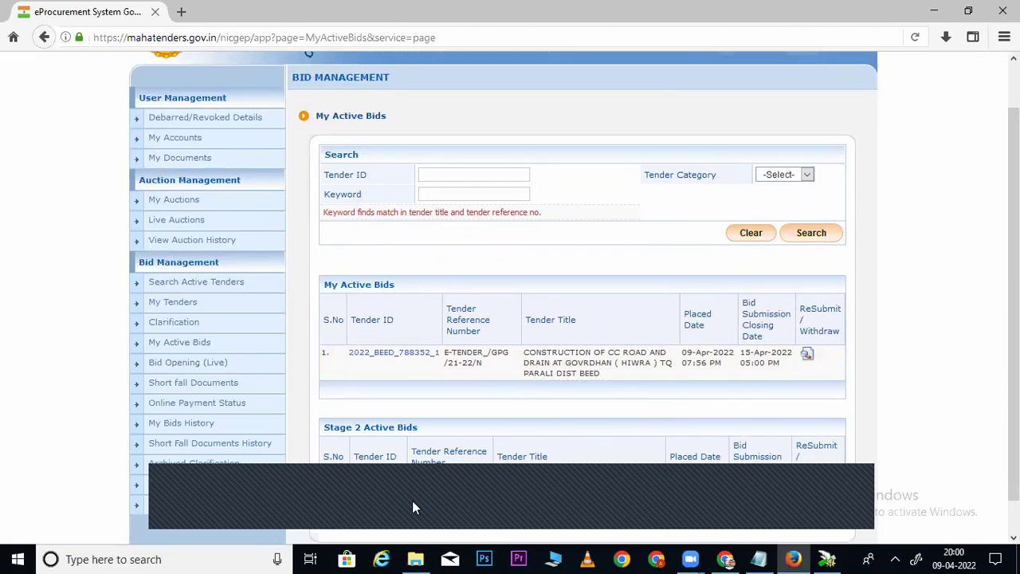
pyautogui.moveTo(1014, 303); pyautogui.dragTo(1013, 327)
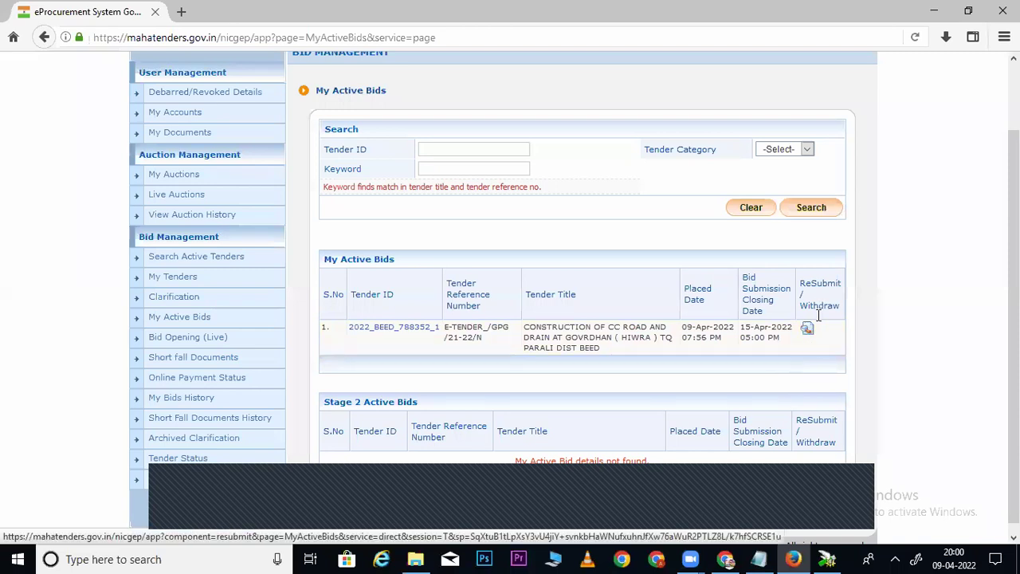
pyautogui.moveTo(800, 306); pyautogui.dragTo(825, 309)
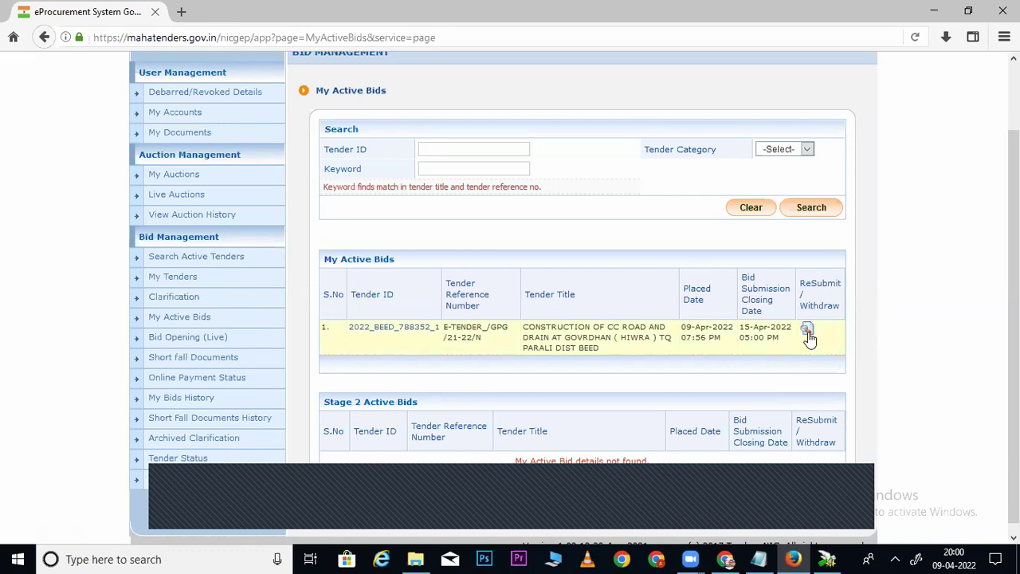
pyautogui.click(807, 330)
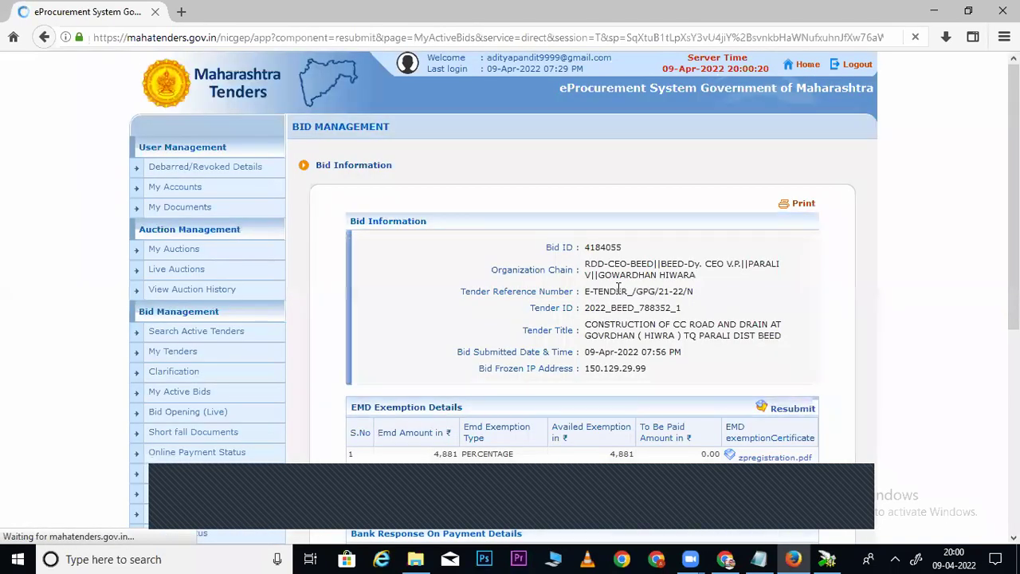
pyautogui.scroll(-4, 510, 295)
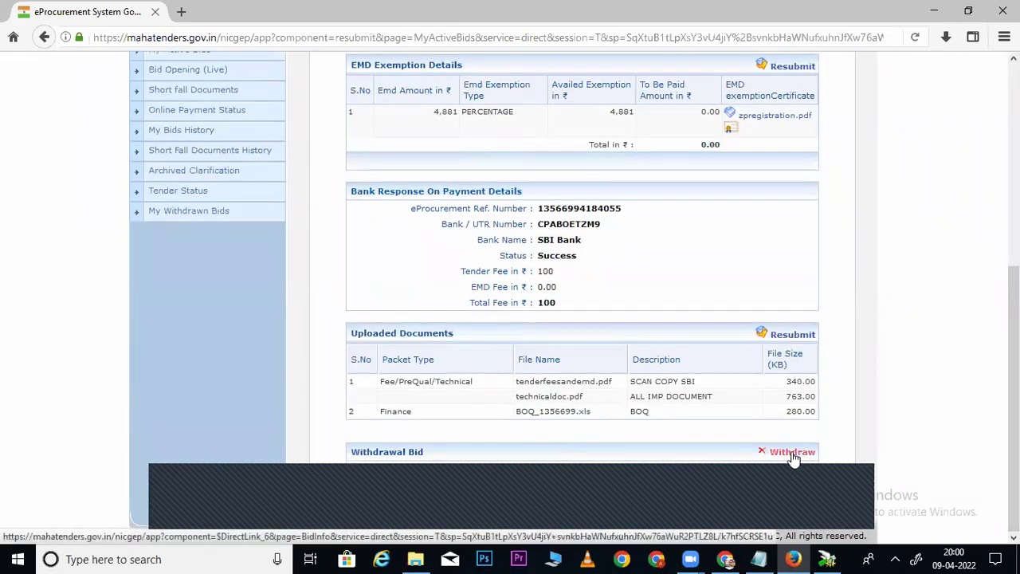
pyautogui.click(793, 458)
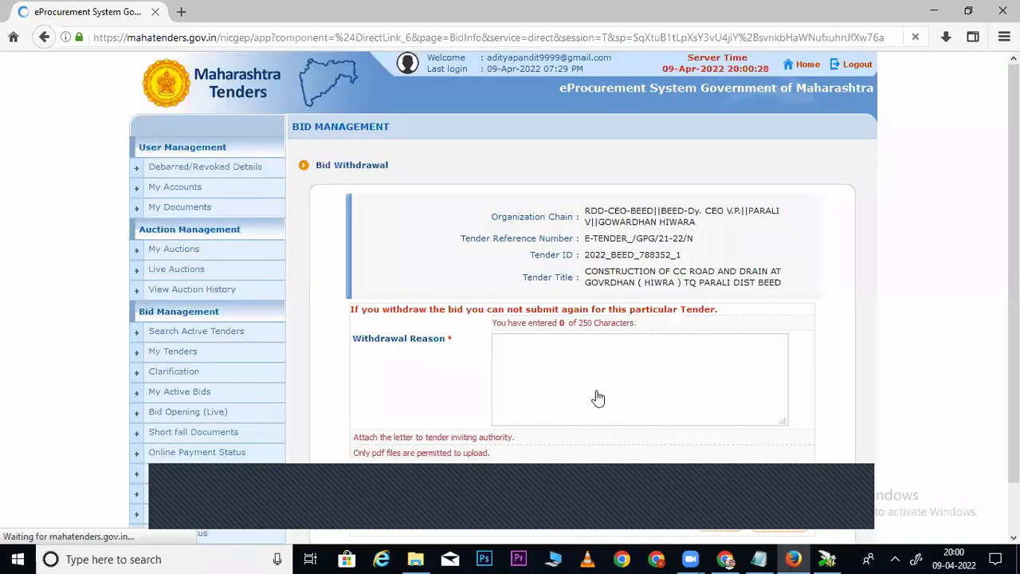
# Enter "finance problem" as the withdrawal reason and allow the eProcurement Java application to run.
pyautogui.click(587, 373)
pyautogui.write('f')
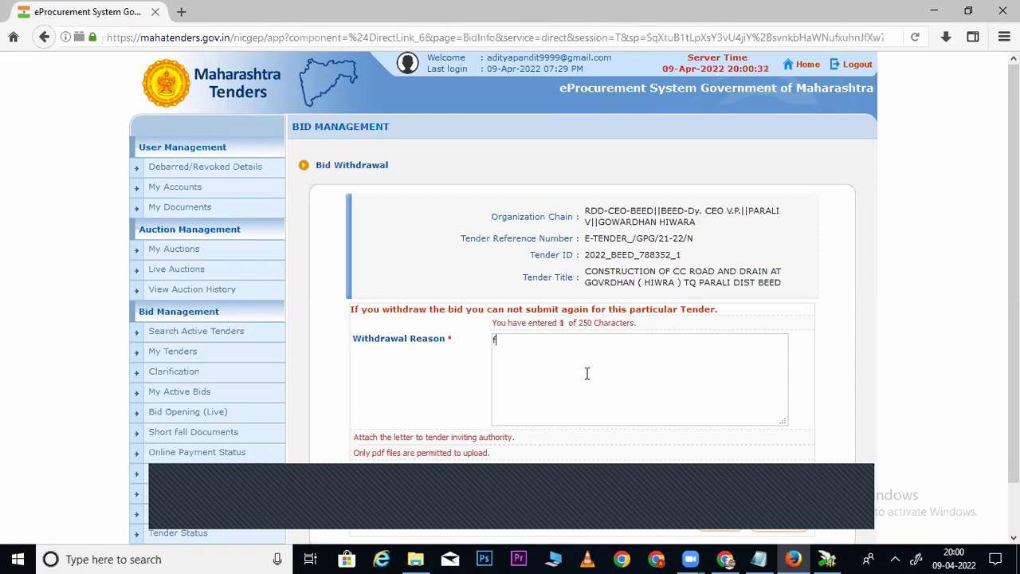
pyautogui.write('inance pt')
pyautogui.press('BackSpace')
pyautogui.write('robl')
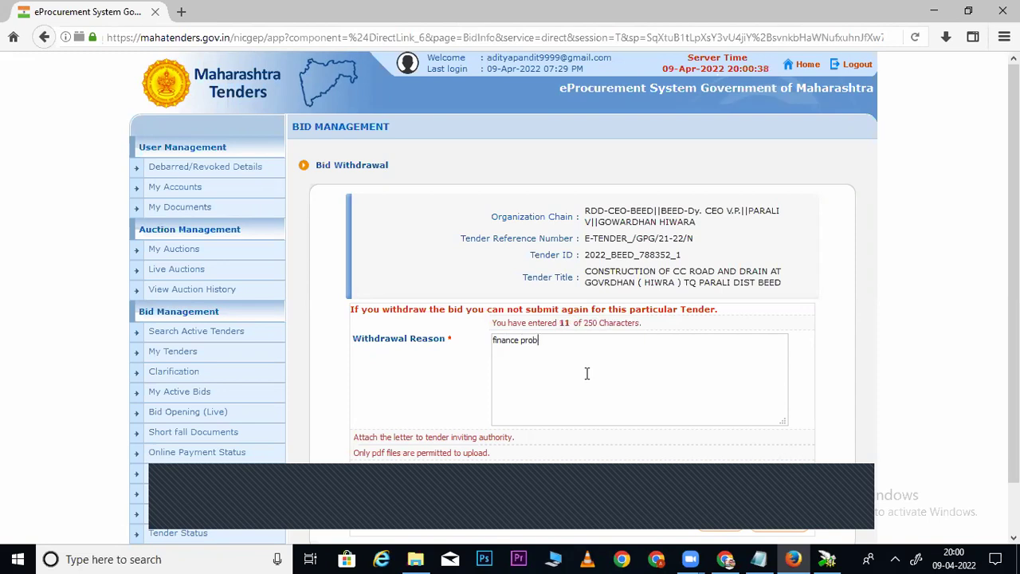
pyautogui.write('em')
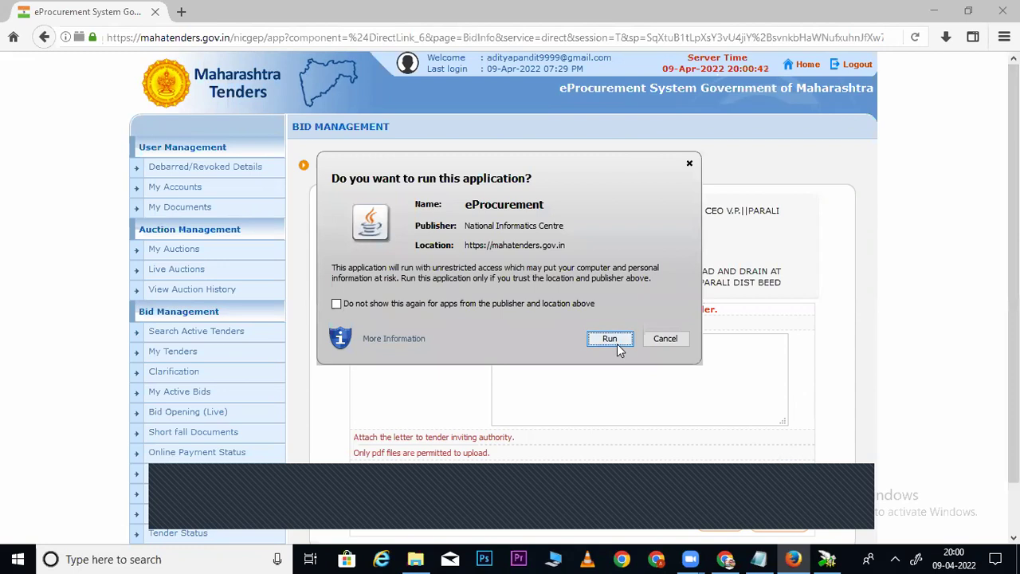
pyautogui.click(610, 339)
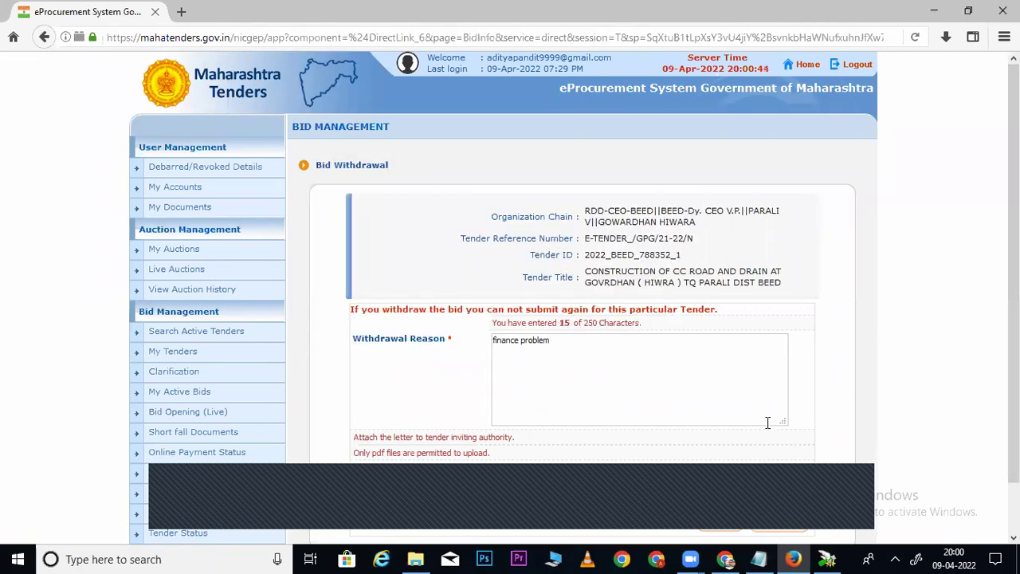
# Choose 1.pdf from the Desktop as the letter attached to the bid withdrawal.
pyautogui.moveTo(1014, 279); pyautogui.dragTo(1013, 332)
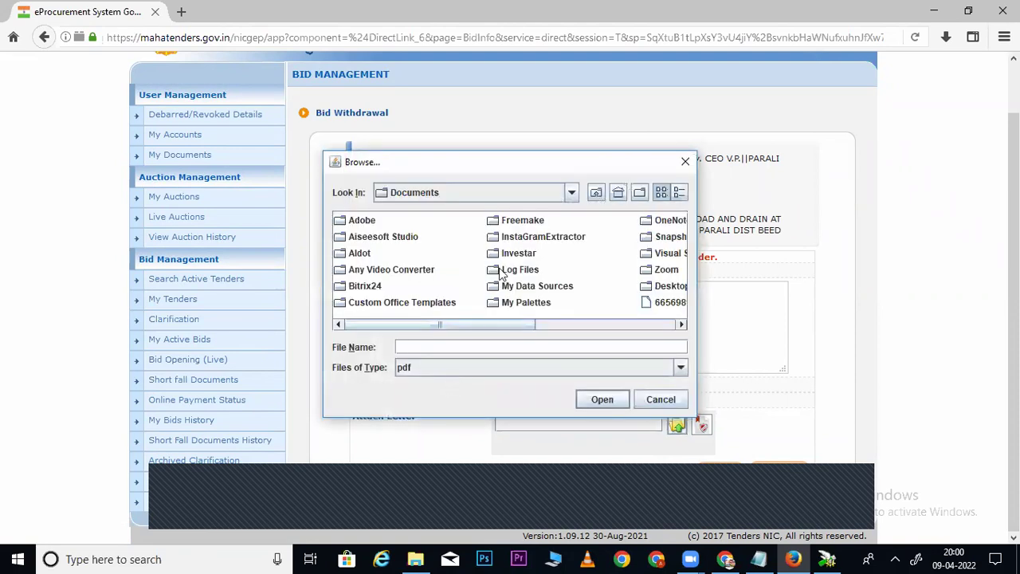
pyautogui.click(573, 194)
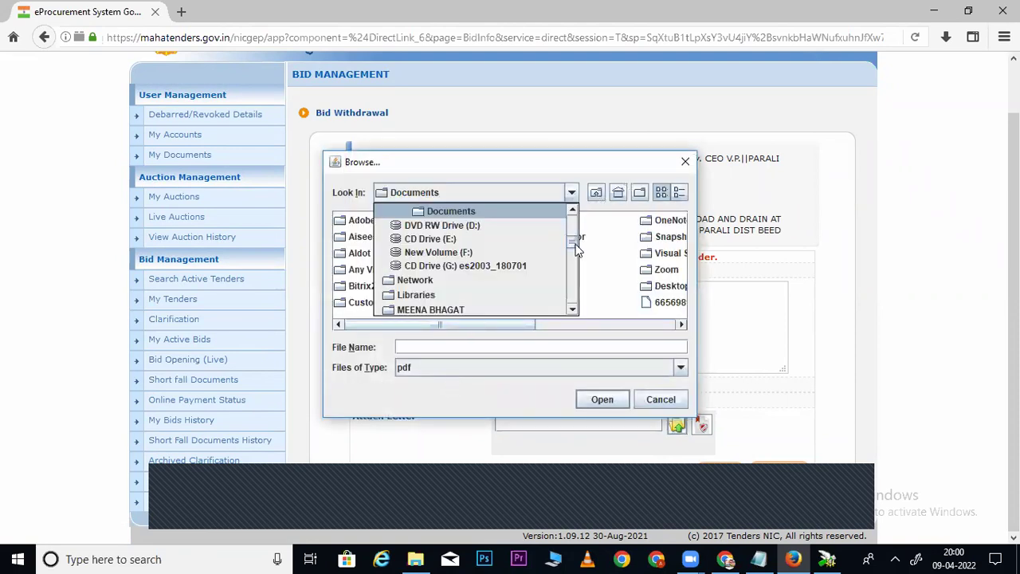
pyautogui.scroll(2, 574, 243)
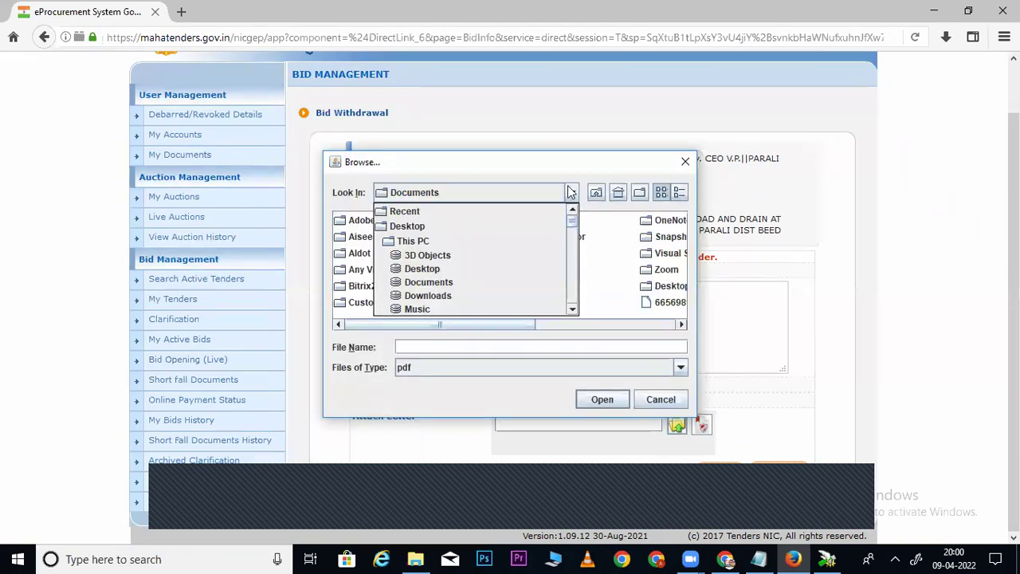
pyautogui.click(457, 226)
pyautogui.scroll(-3, 455, 226)
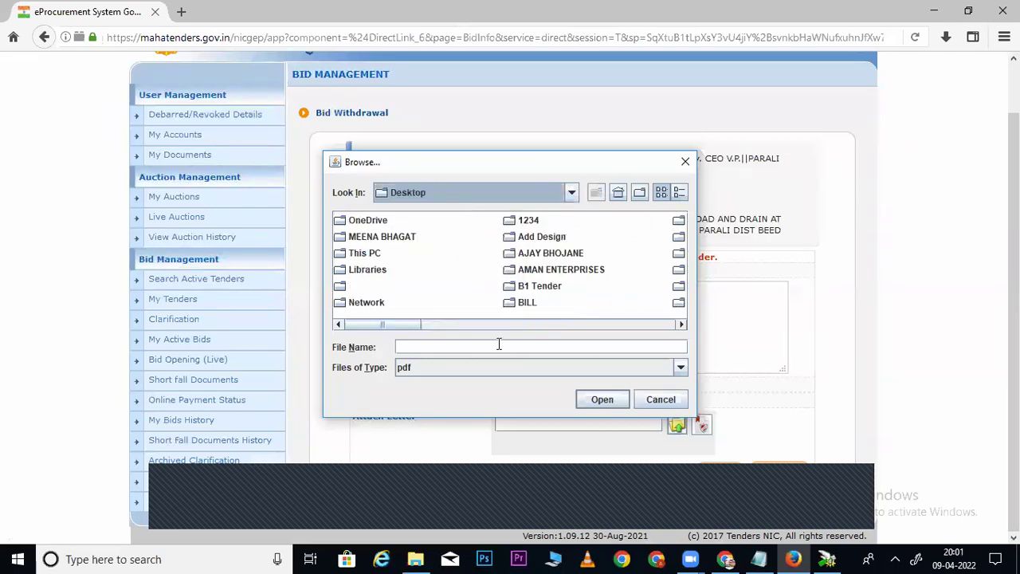
pyautogui.moveTo(393, 329); pyautogui.dragTo(593, 338)
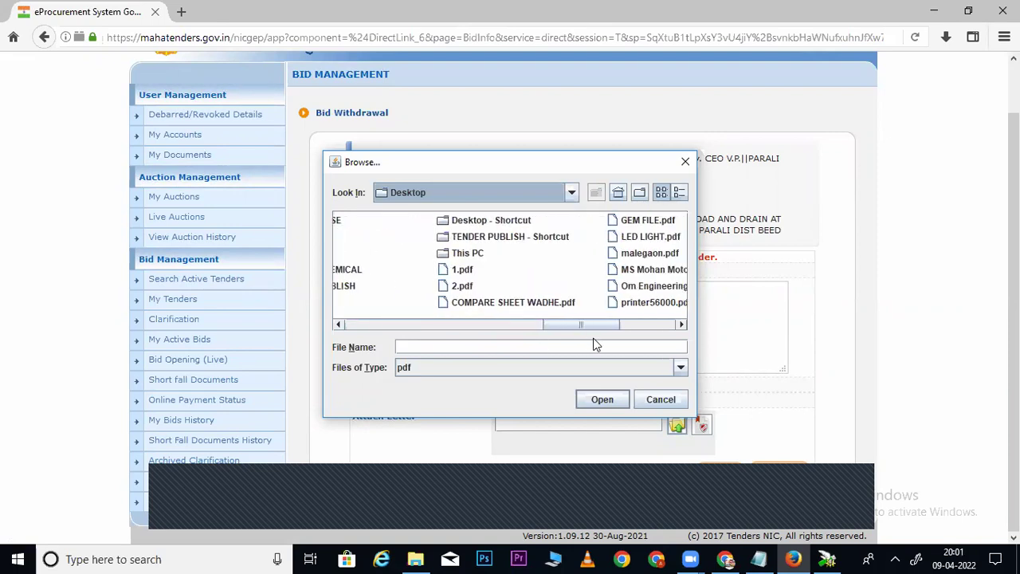
pyautogui.click(464, 273)
pyautogui.click(443, 273)
pyautogui.doubleClick(443, 273)
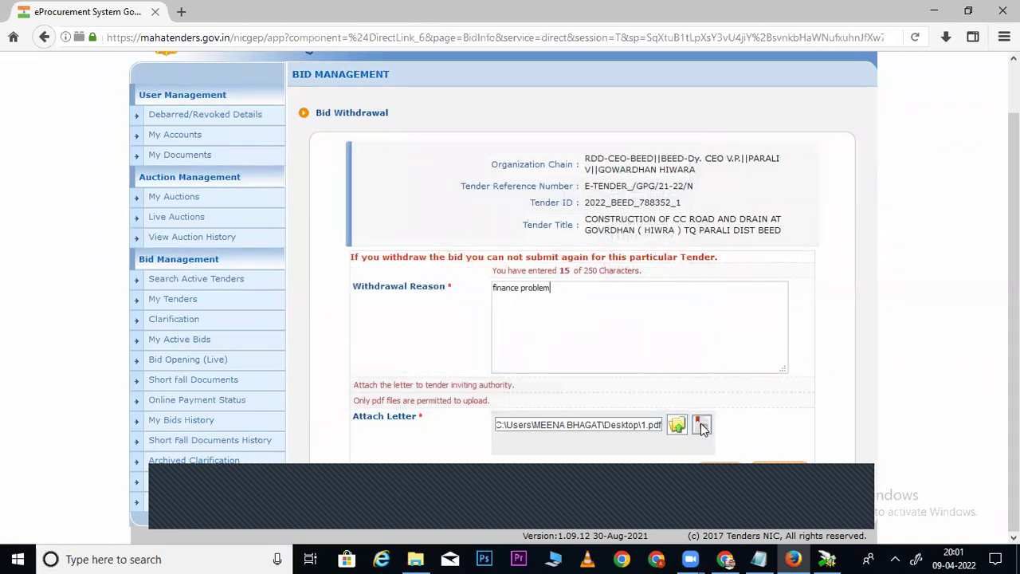
# Digitally sign the attached withdrawal letter by entering the digital signature PIN, and acknowledge the signing message.
pyautogui.click(702, 427)
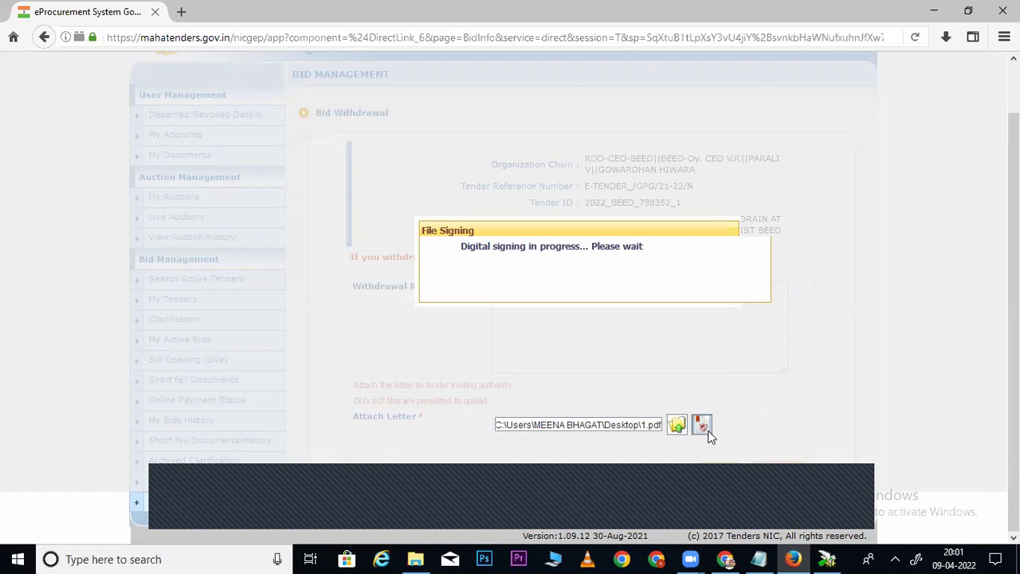
pyautogui.write('••••••••')
pyautogui.press('Return')
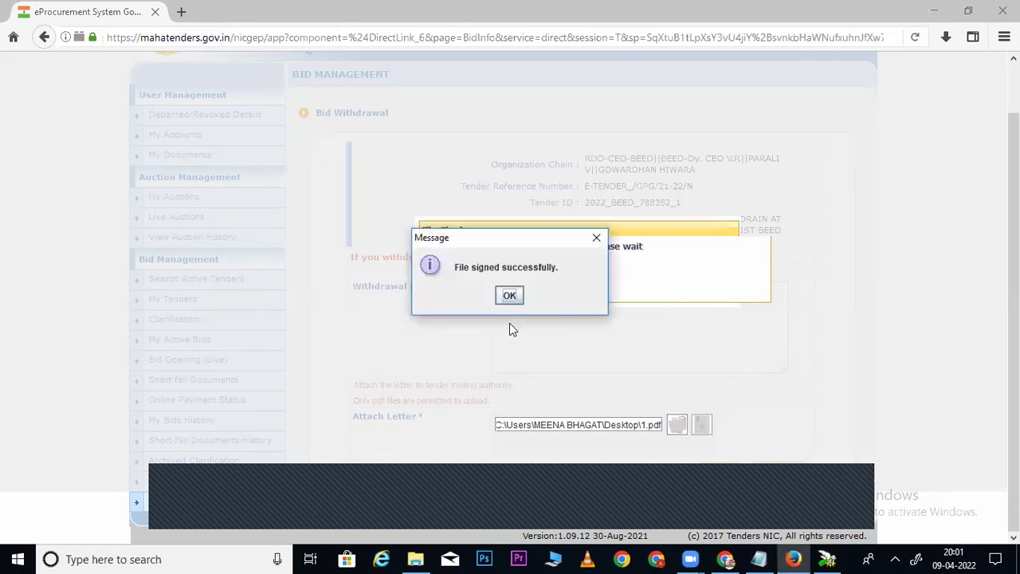
pyautogui.click(510, 296)
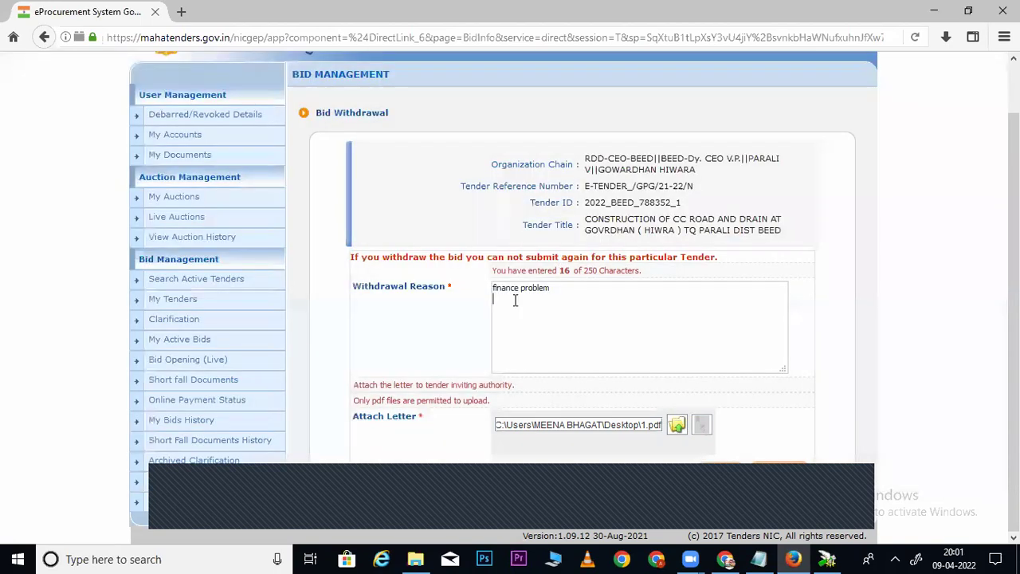
# Submit the withdrawal request, cancel it at the confirmation, and return to the list of active bids.
pyautogui.click(776, 471)
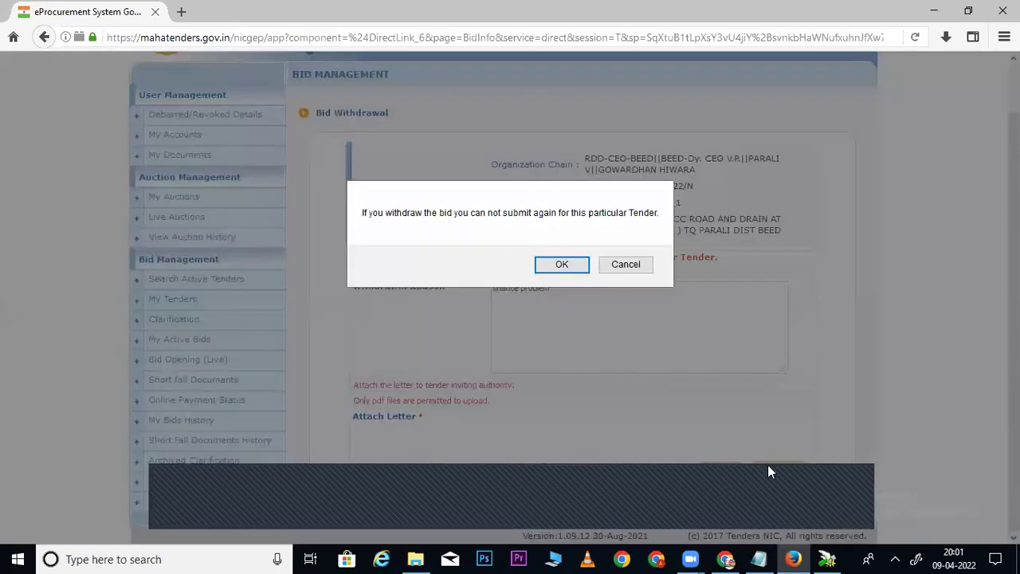
pyautogui.click(637, 271)
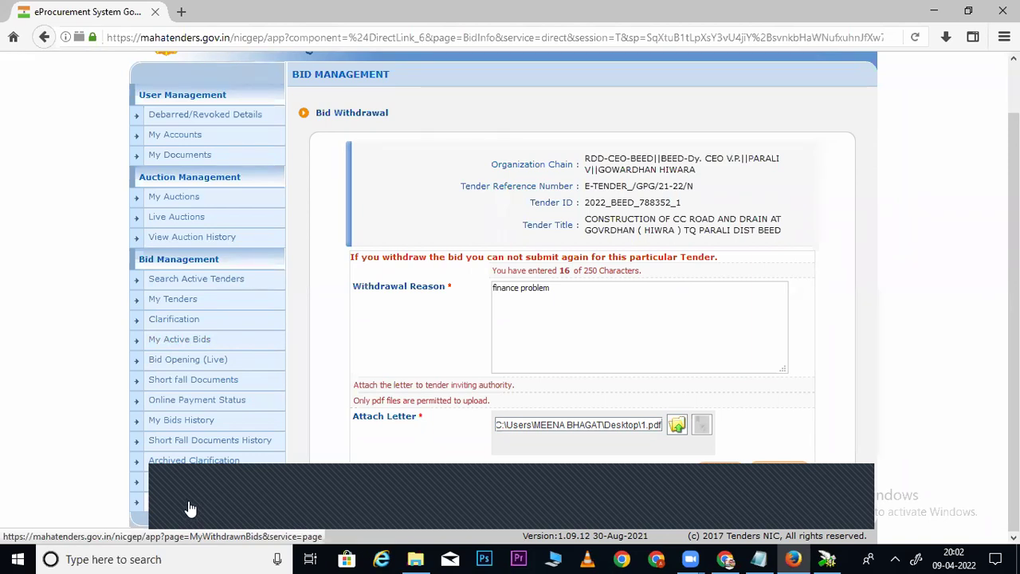
pyautogui.click(181, 345)
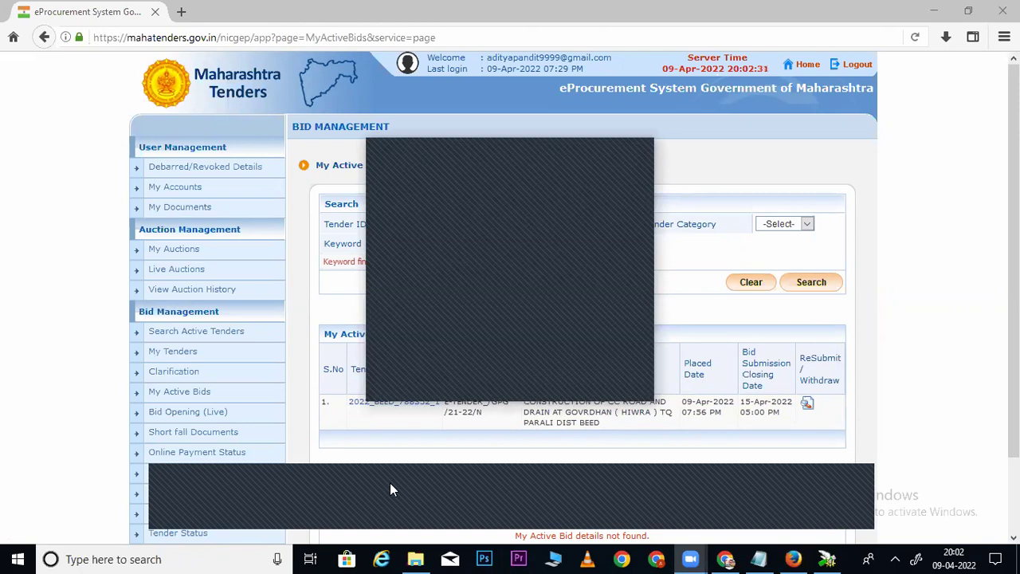
pyautogui.click(642, 145)
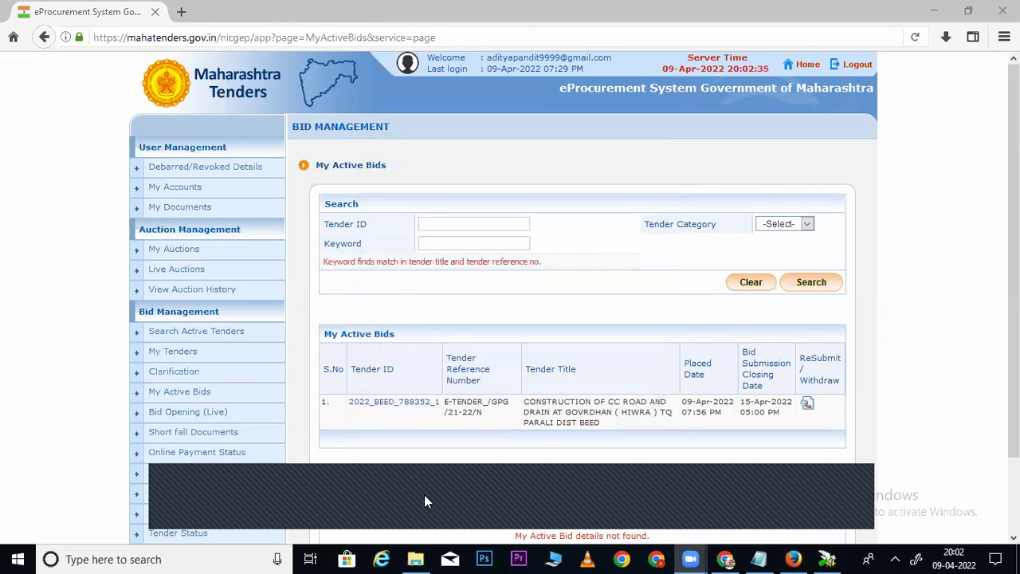